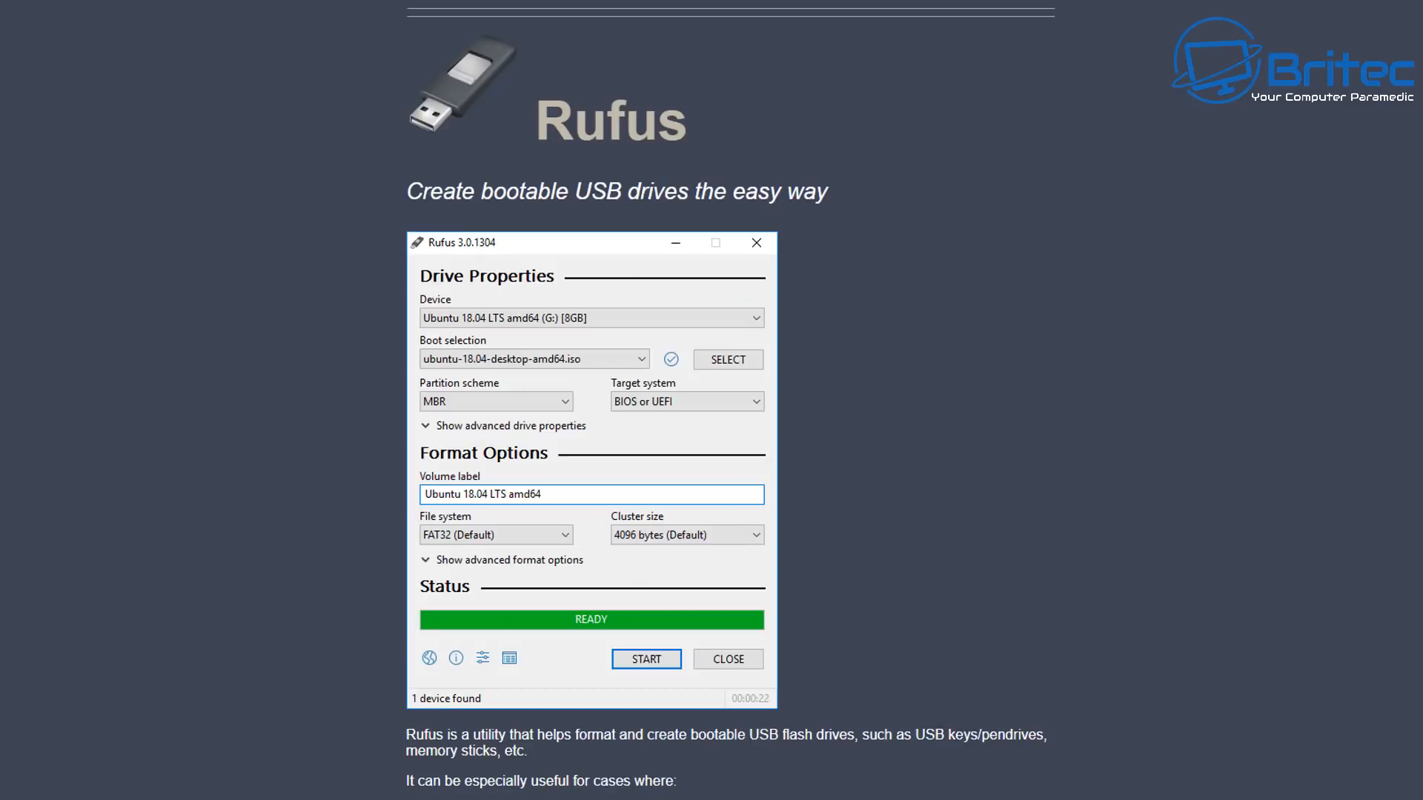
scroll(712, 445, down, 1)
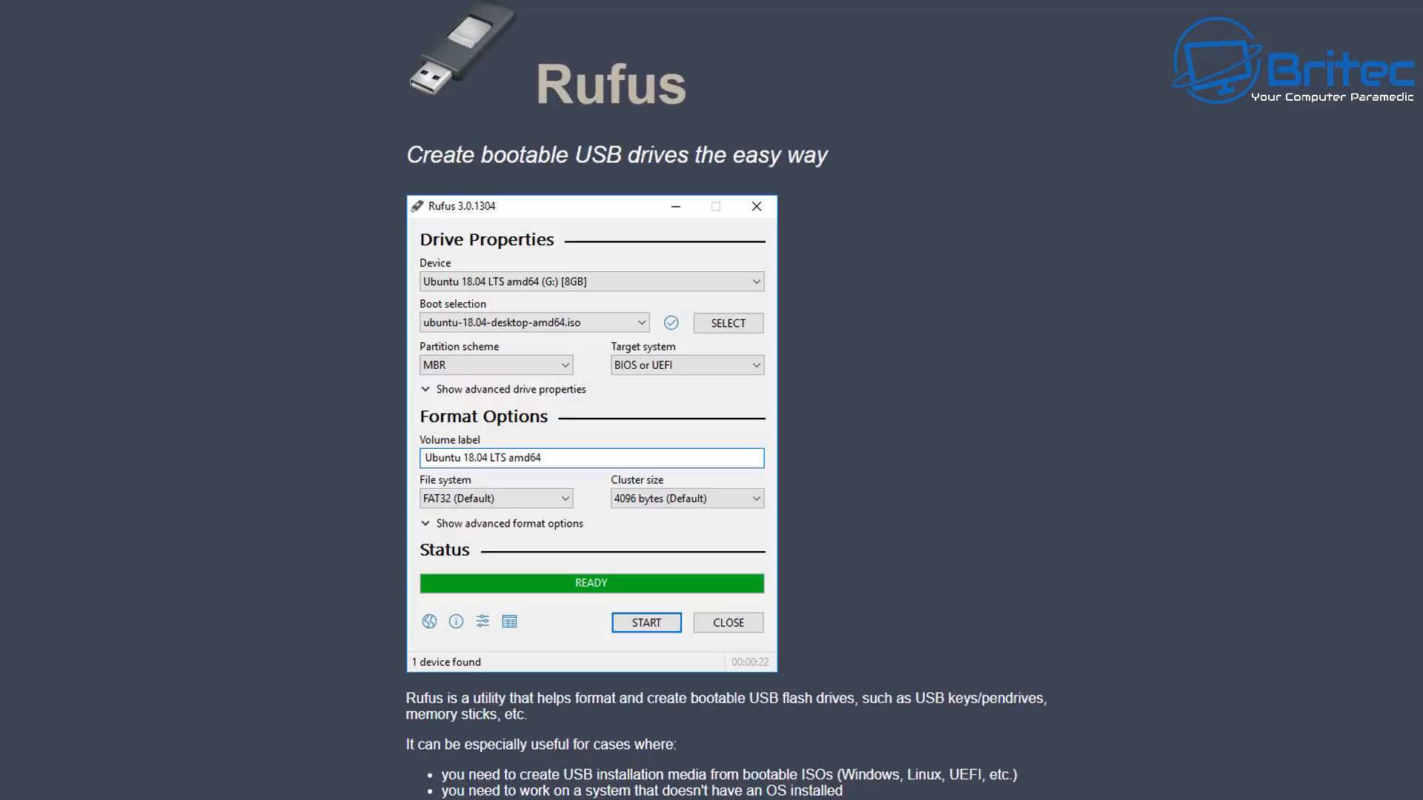
scroll(712, 445, down, 6)
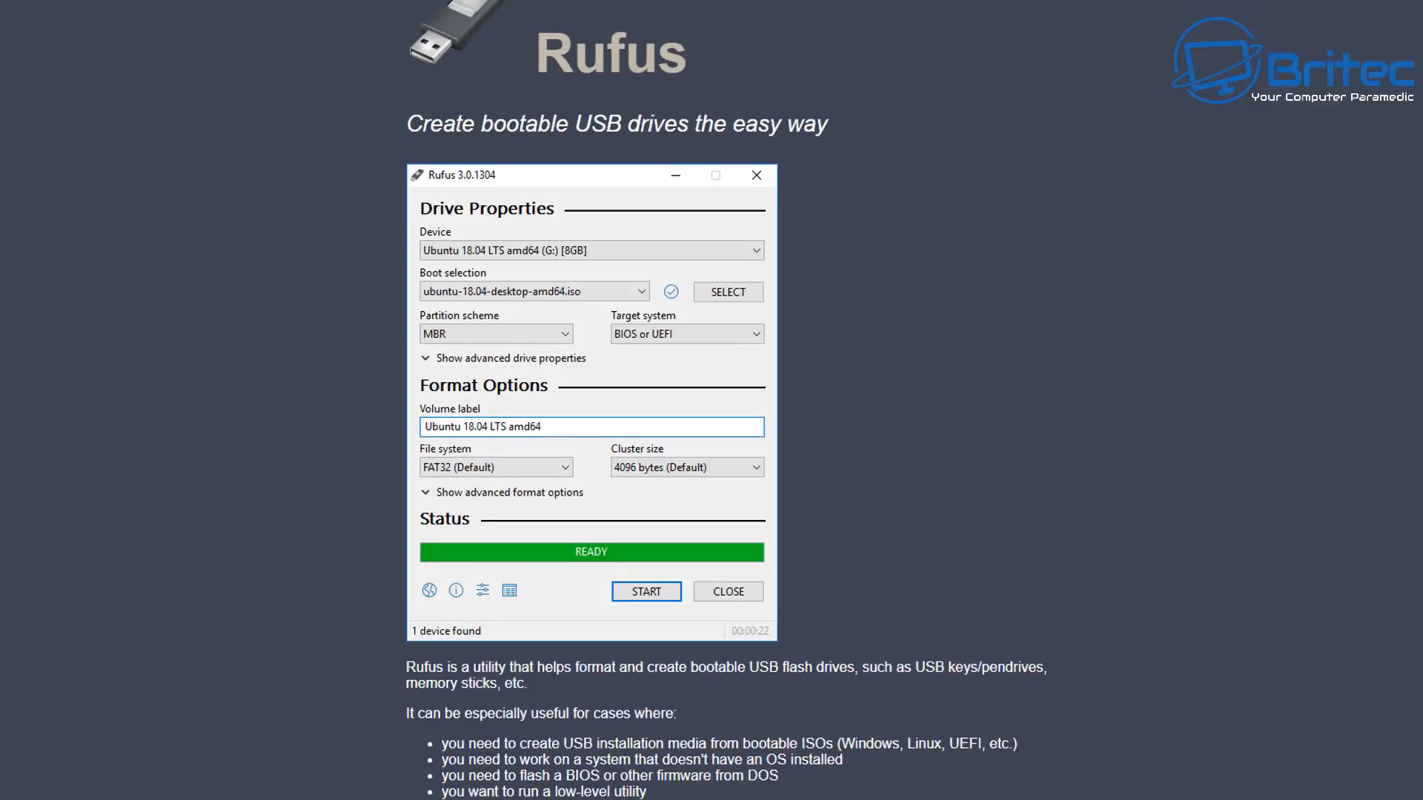
scroll(711, 445, down, 2)
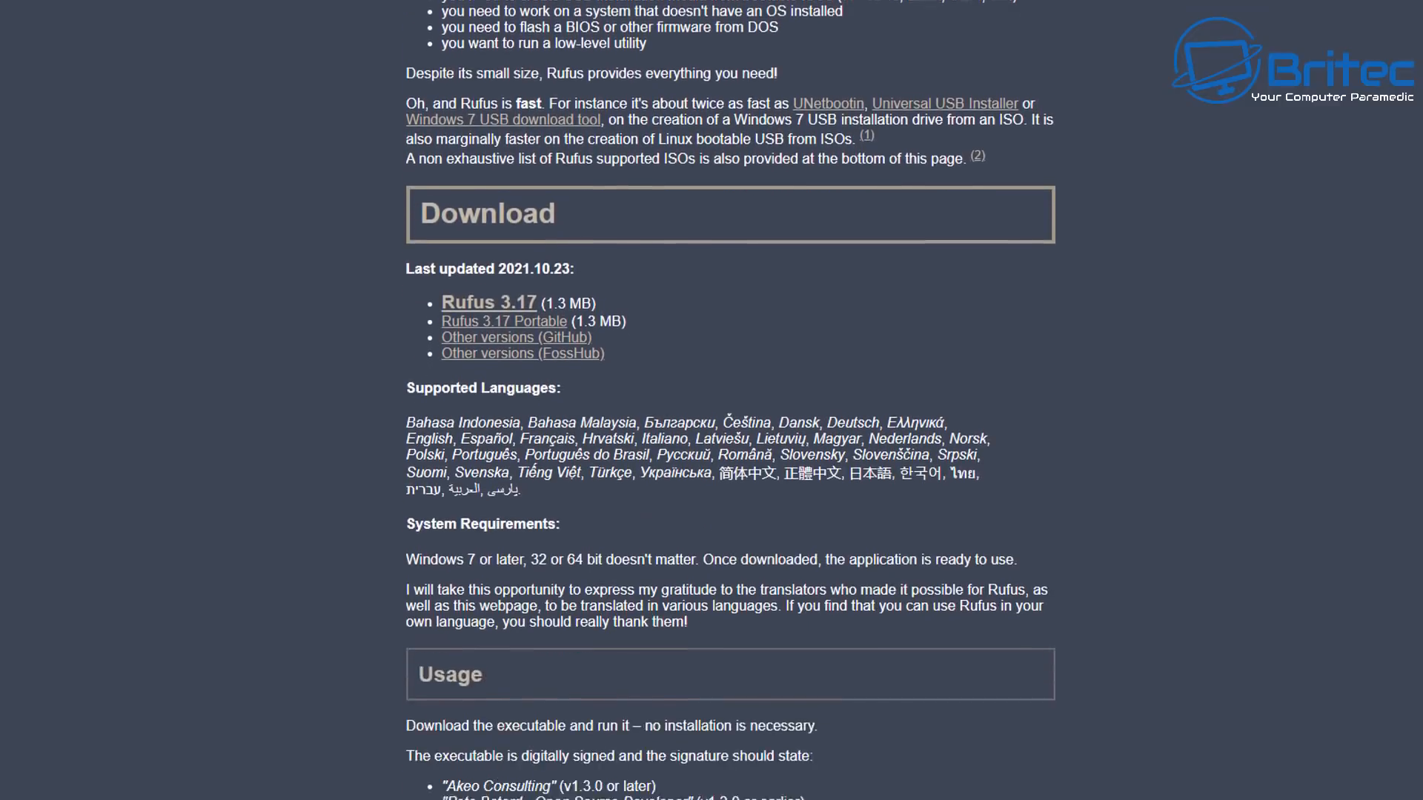
scroll(712, 446, down, 2)
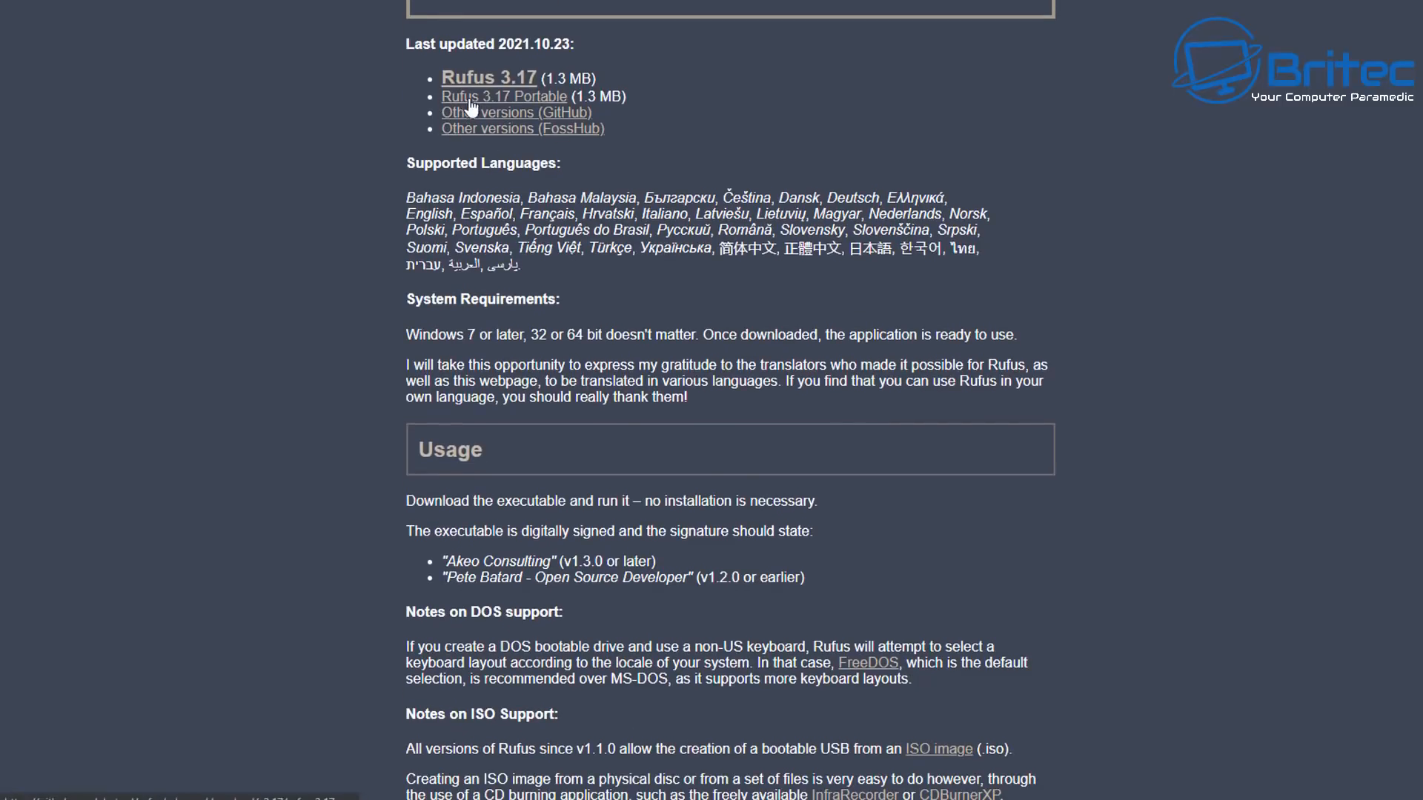
Download the Rufus 3.17 Portable edition from the website's Download section.
click(528, 101)
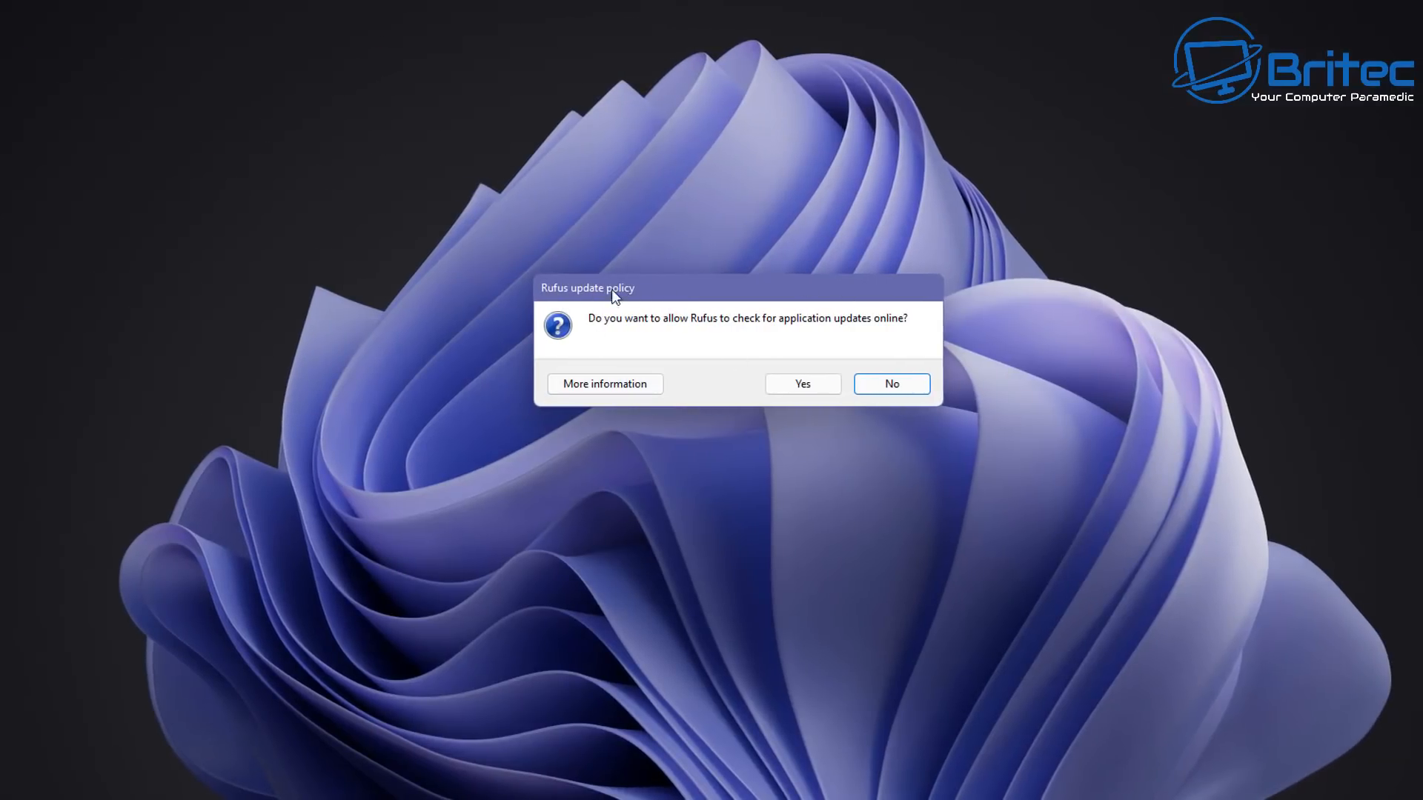
Allow Rufus to check for updates online, reaching the main drive setup window.
click(803, 384)
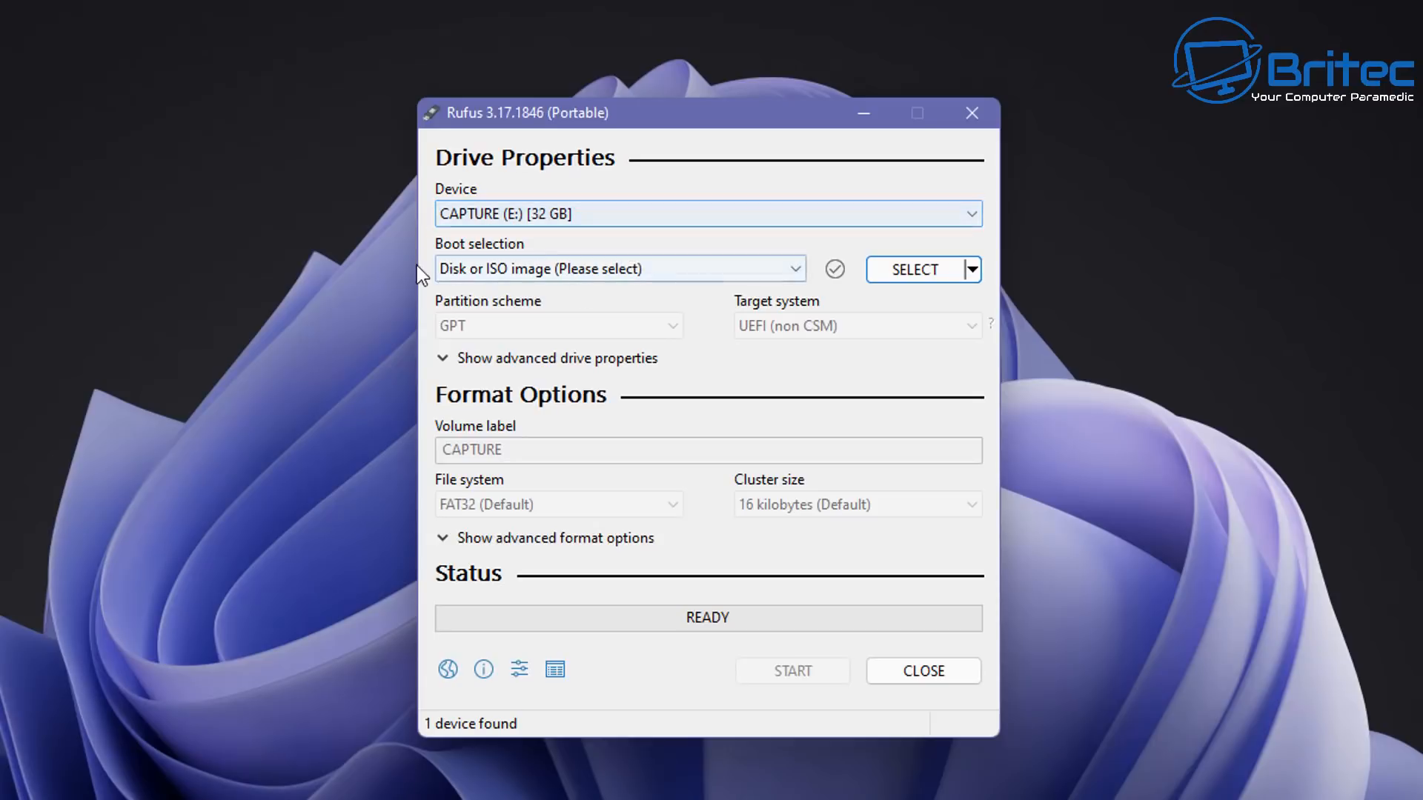
Switch the SELECT button to DOWNLOAD and start fetching the Windows image download script.
click(476, 272)
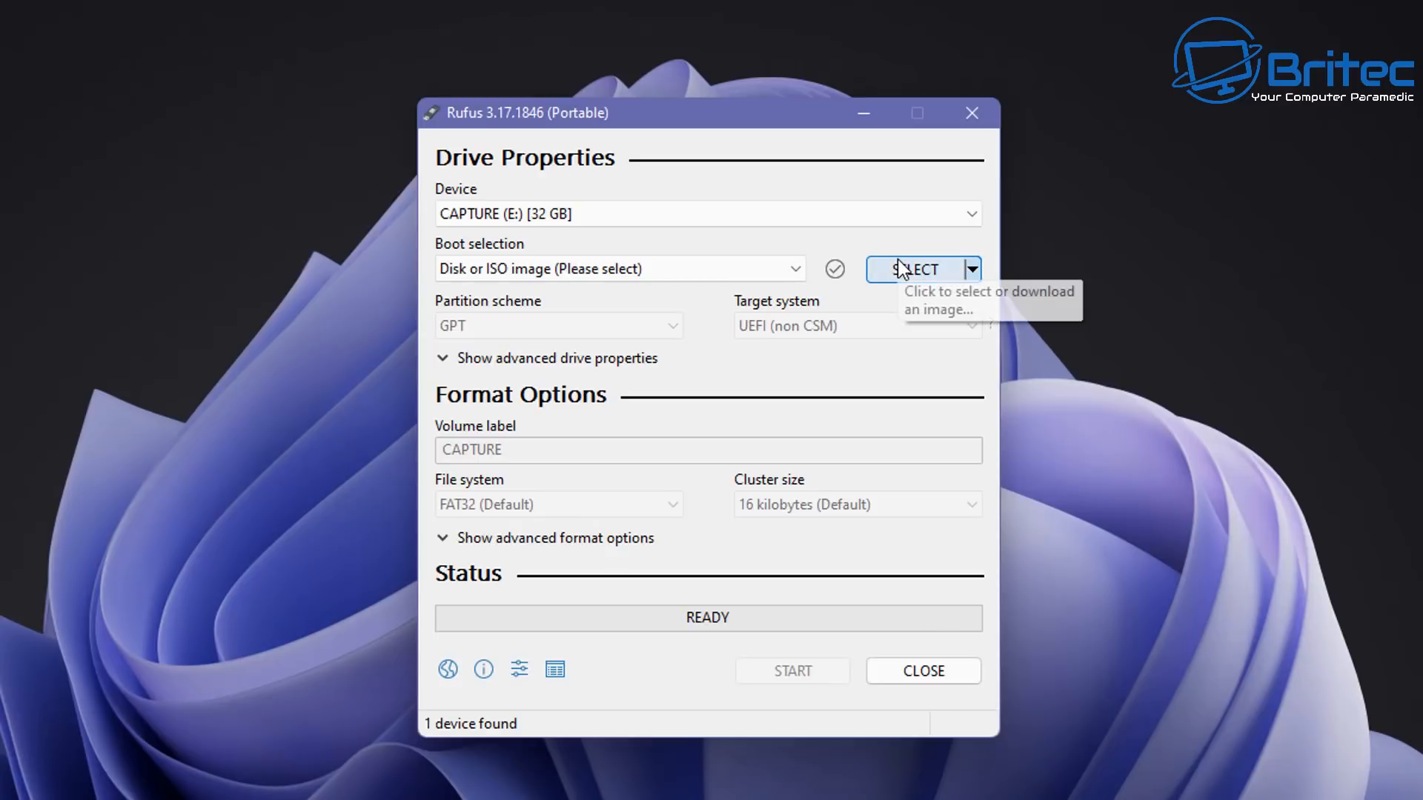
click(976, 271)
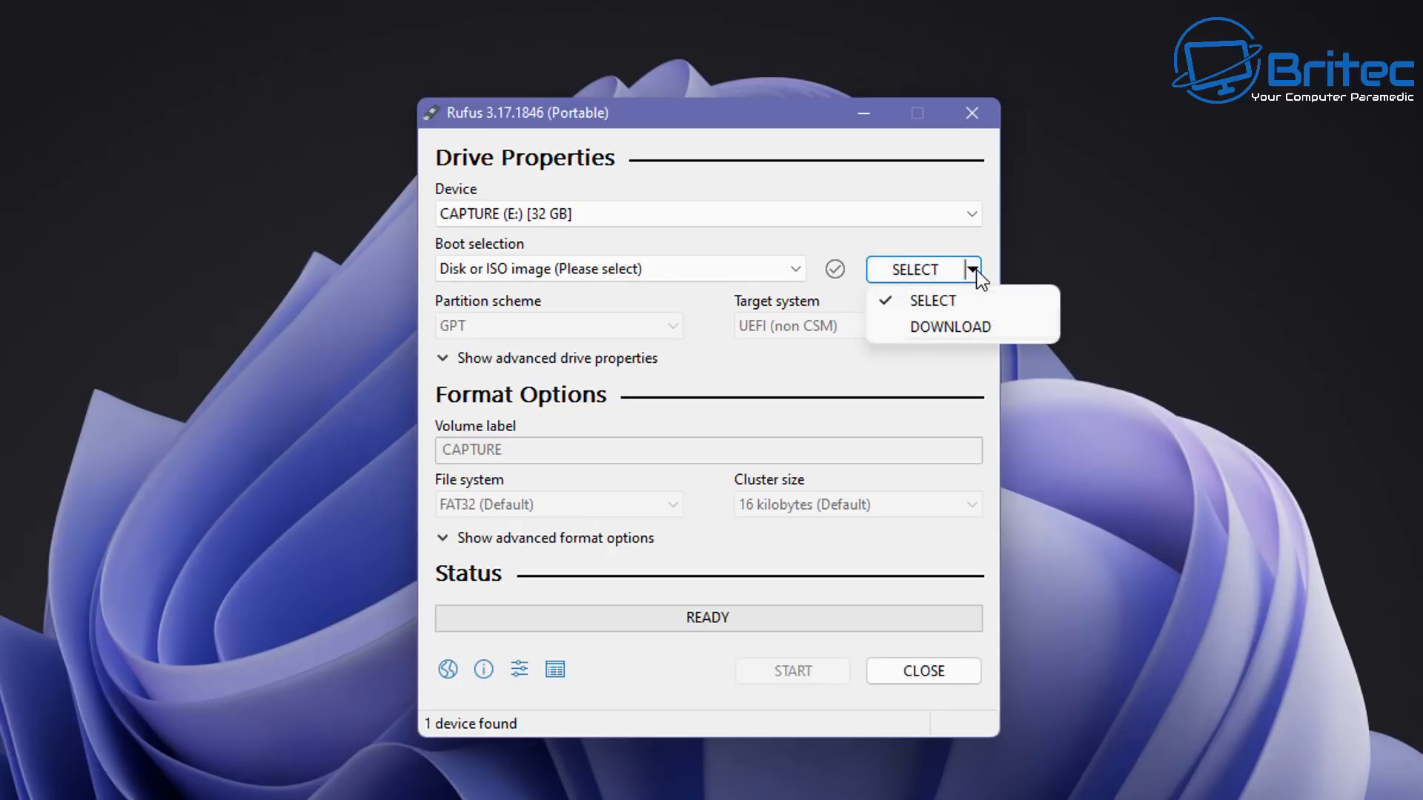
click(941, 324)
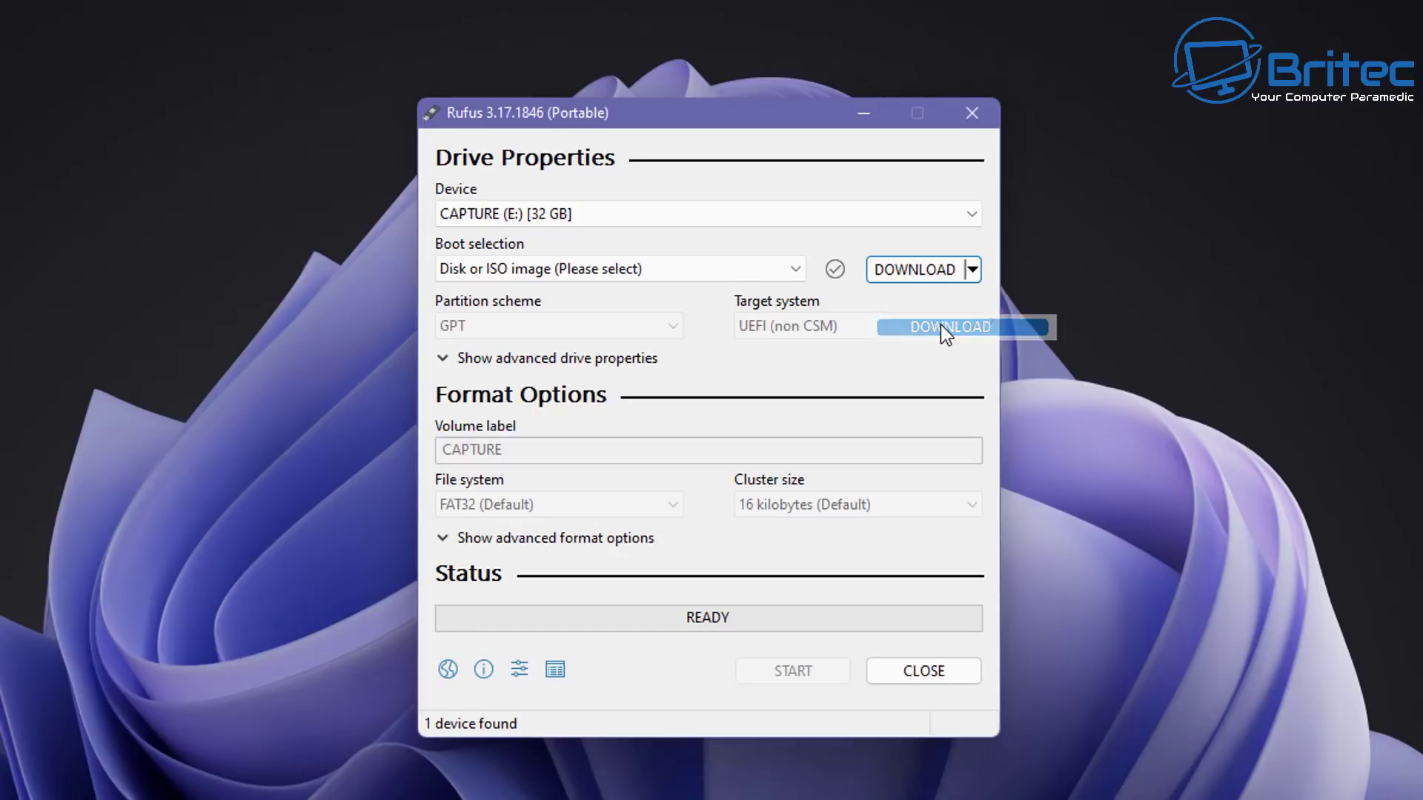
click(916, 270)
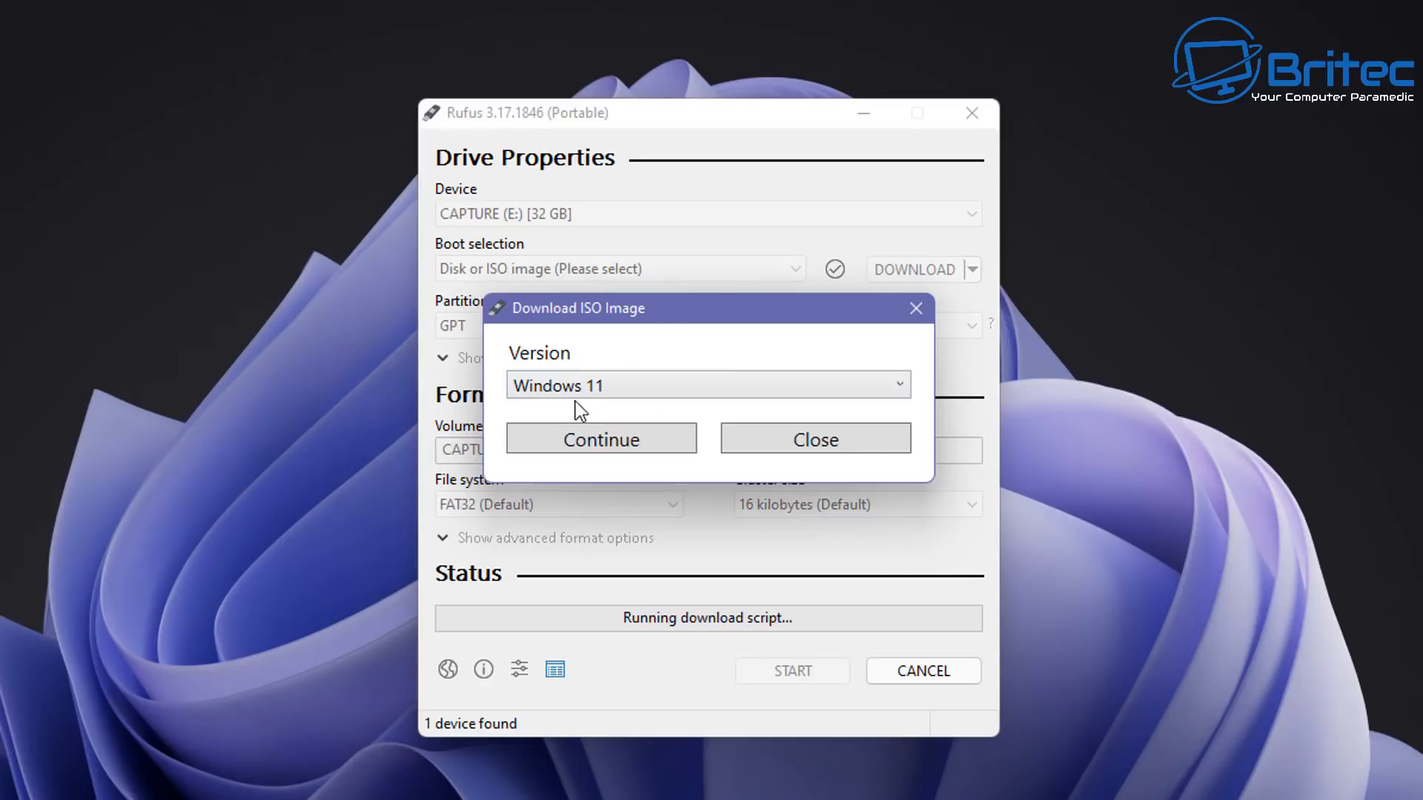
Choose Windows 11 as the version and 21H2 as the release.
click(903, 384)
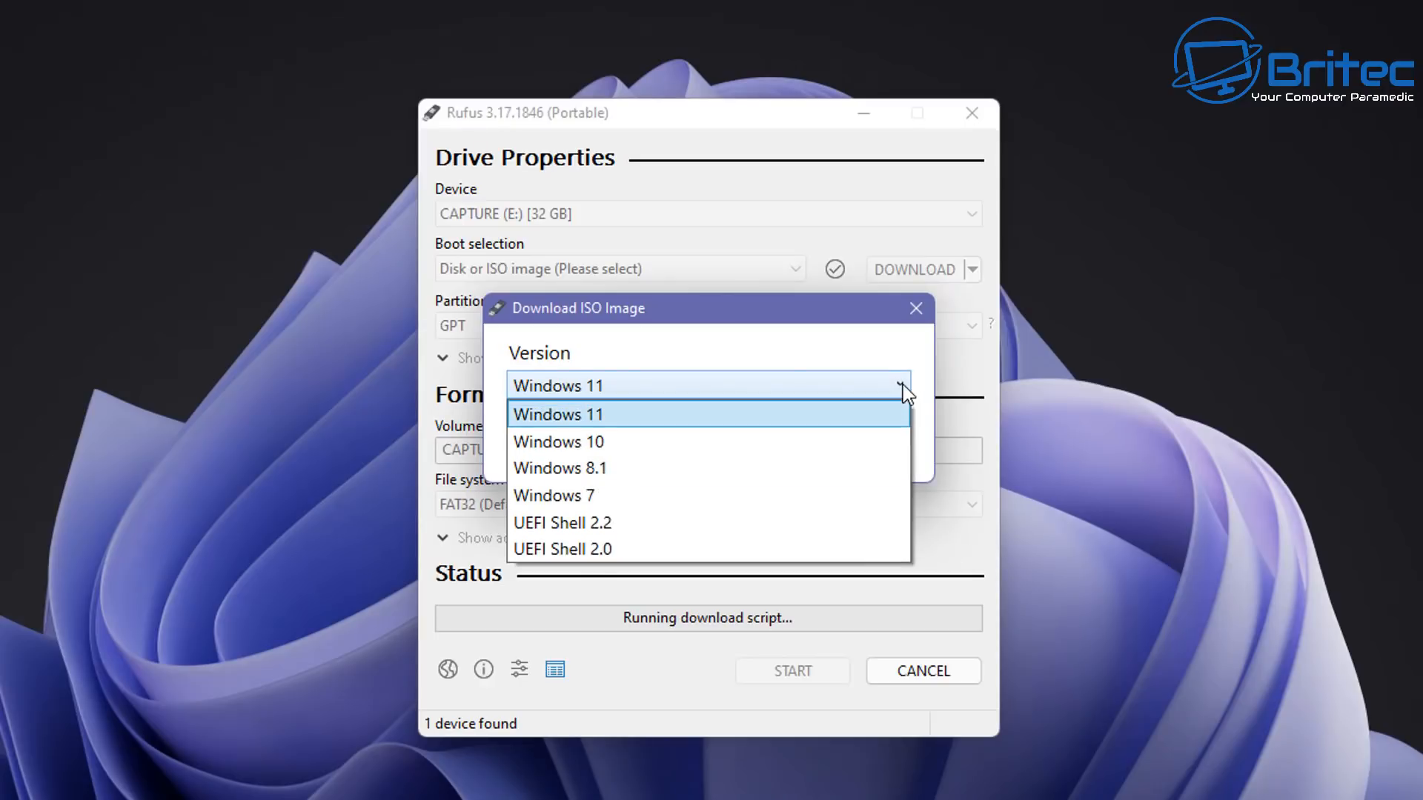
click(903, 385)
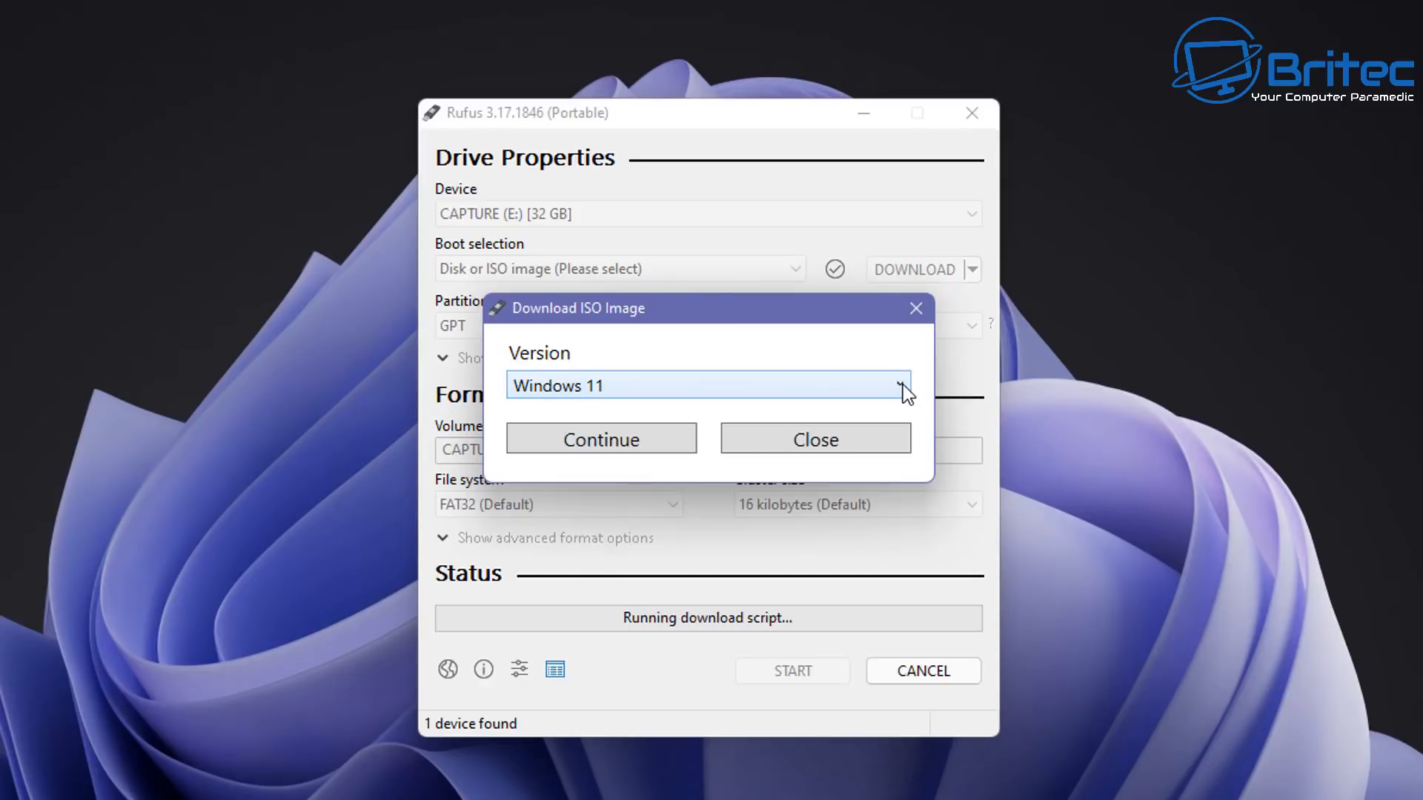
click(608, 438)
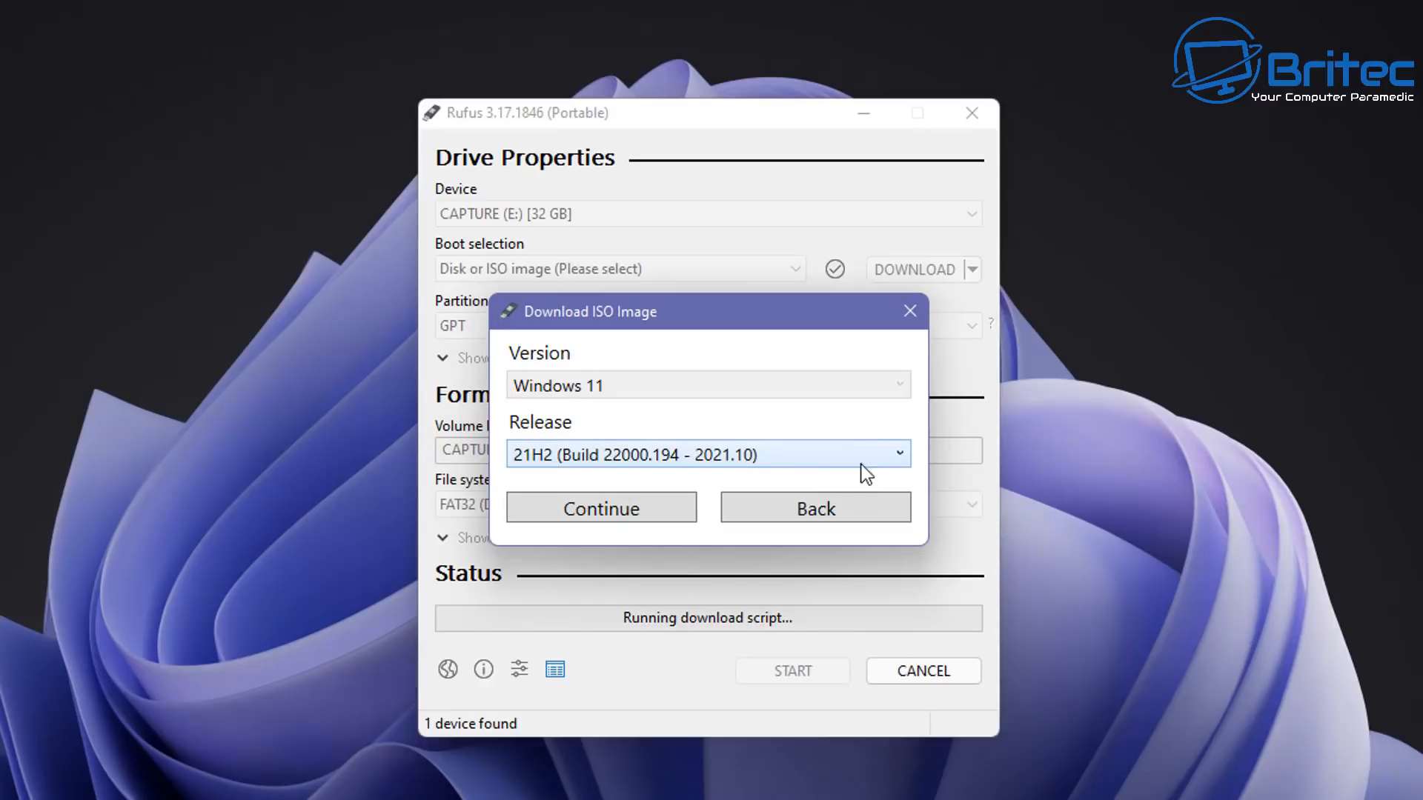
click(903, 455)
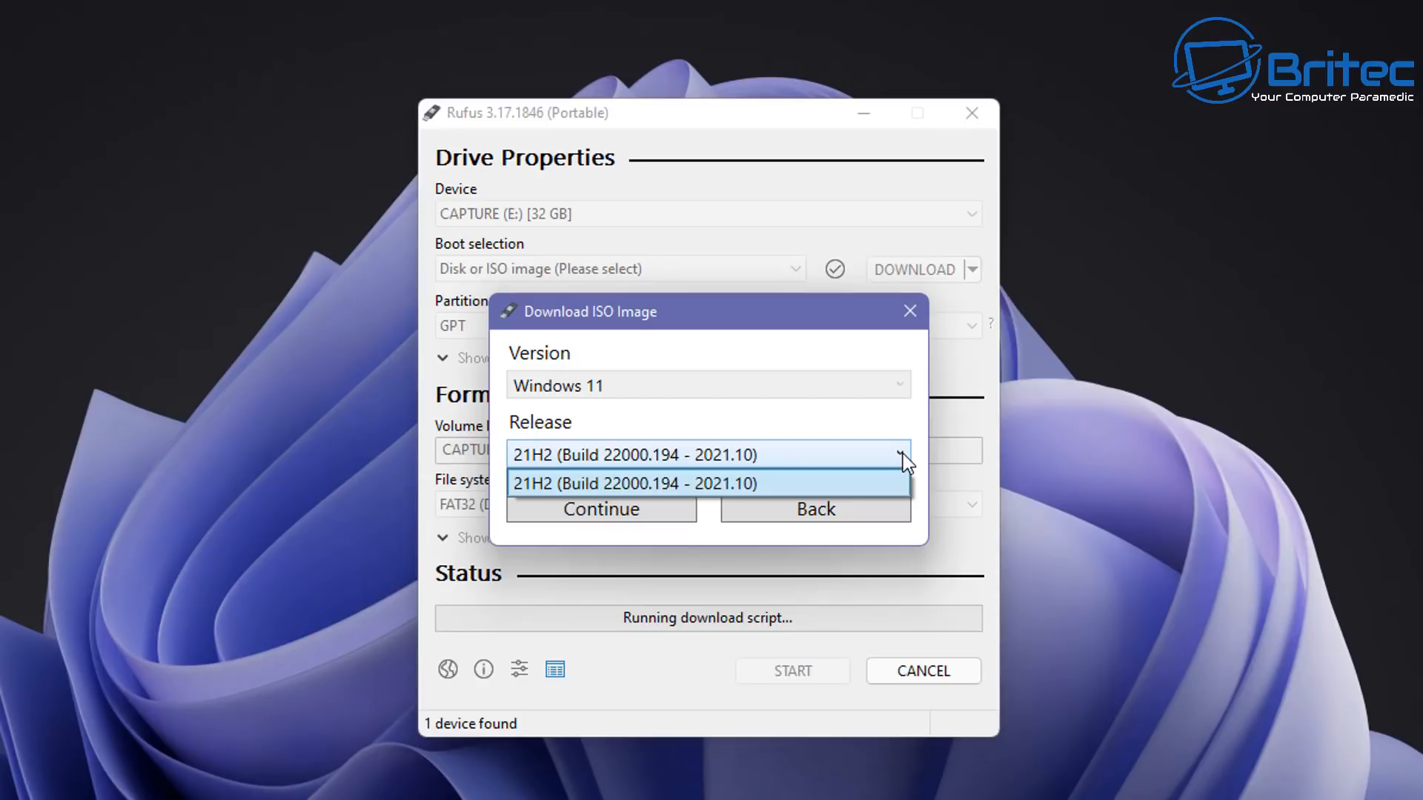
click(904, 453)
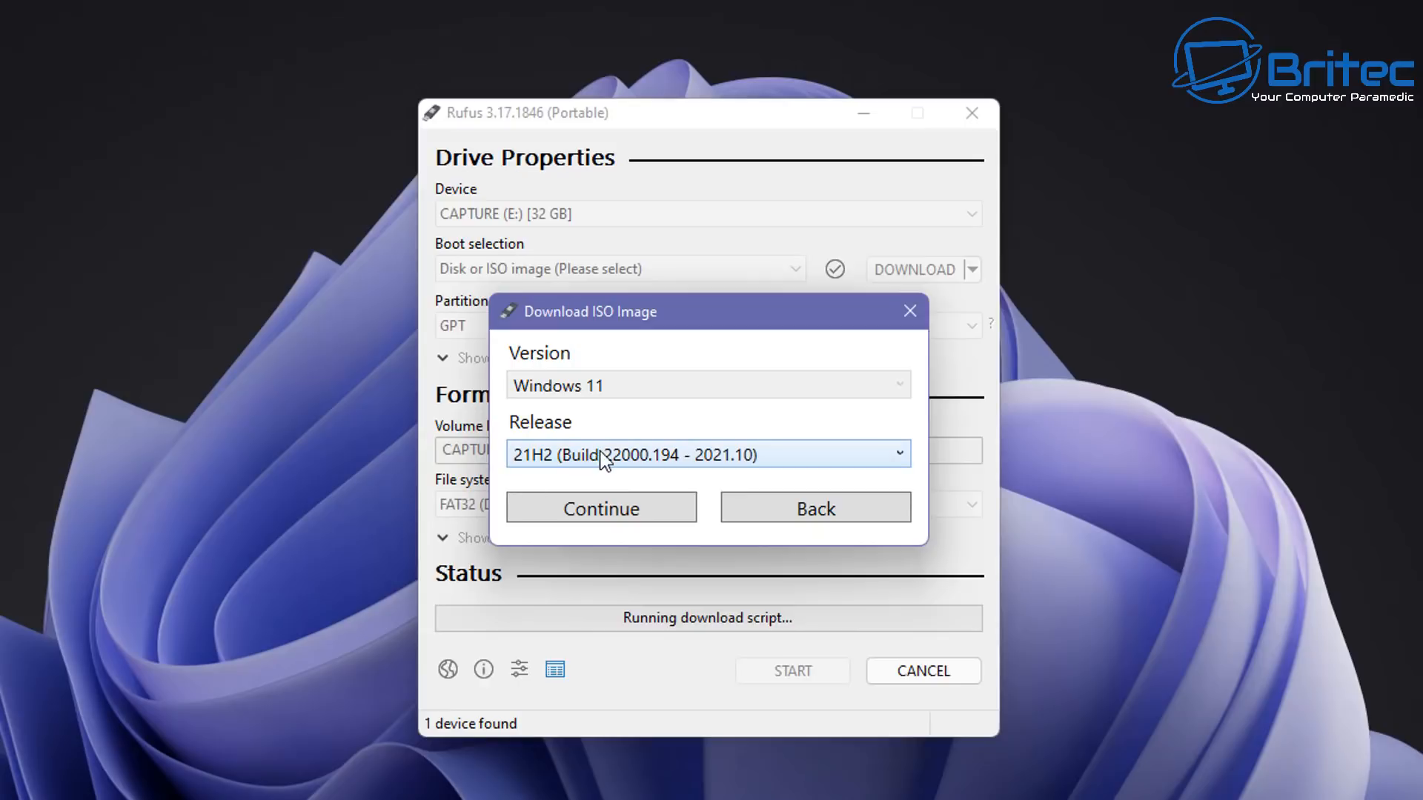
click(578, 510)
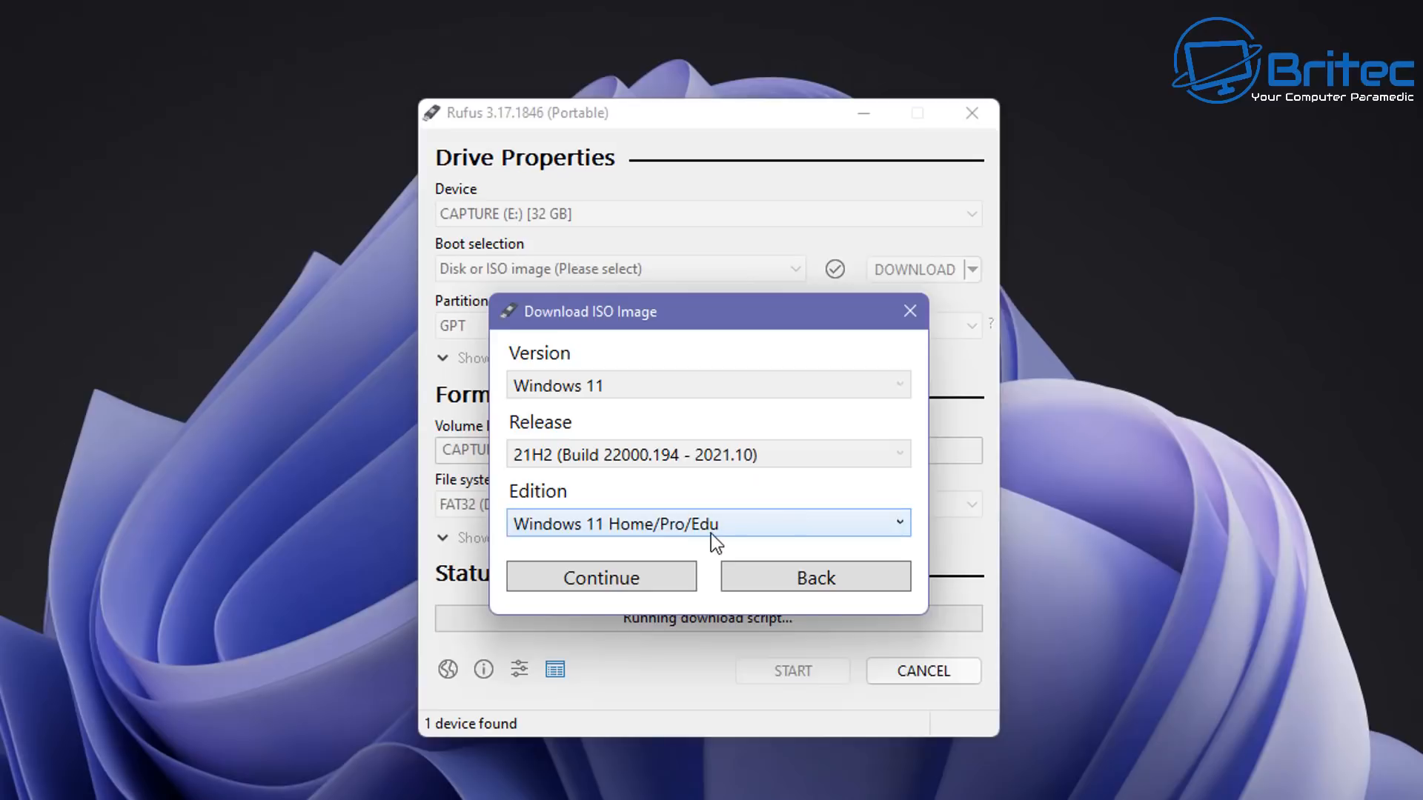
Choose the Home/Pro/Edu edition and English International language.
click(899, 524)
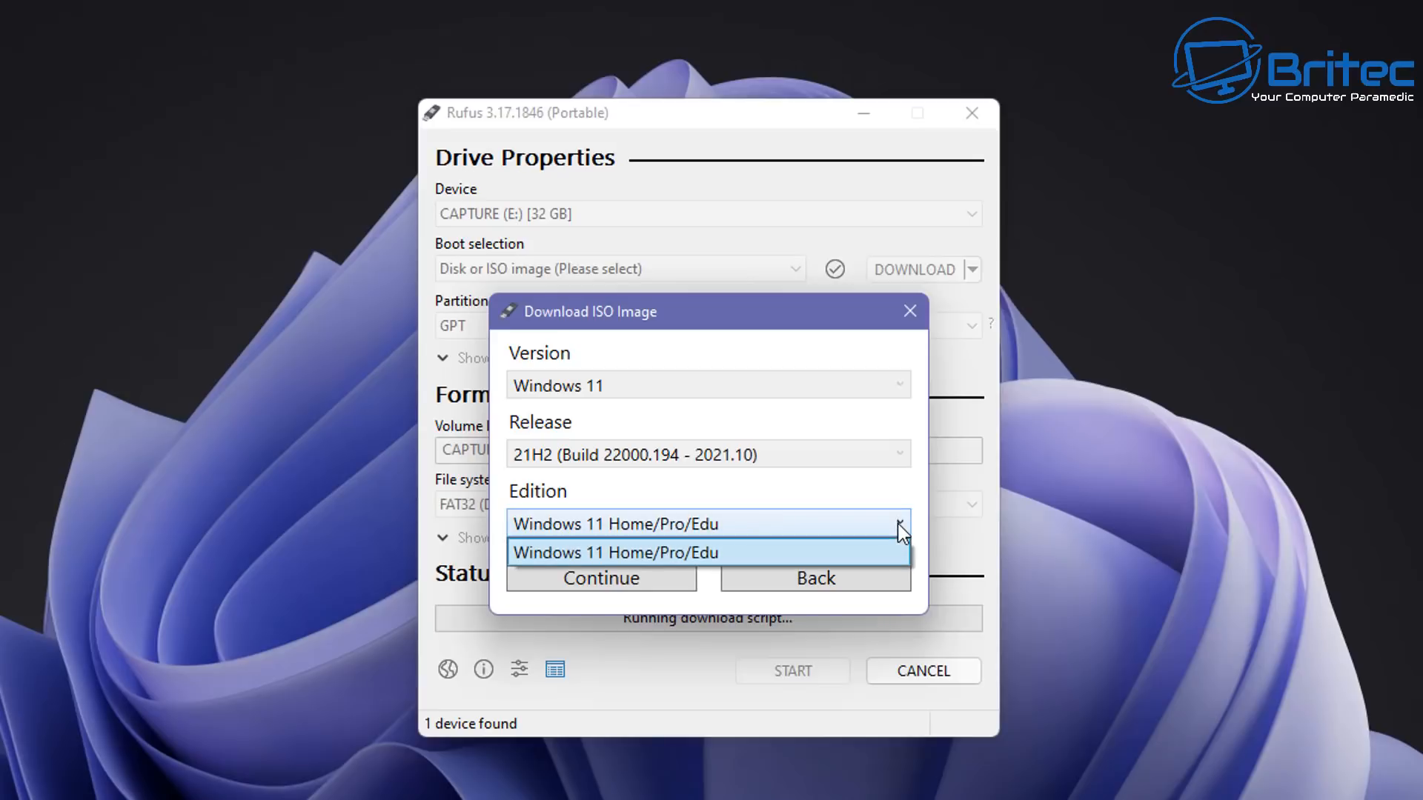
click(724, 543)
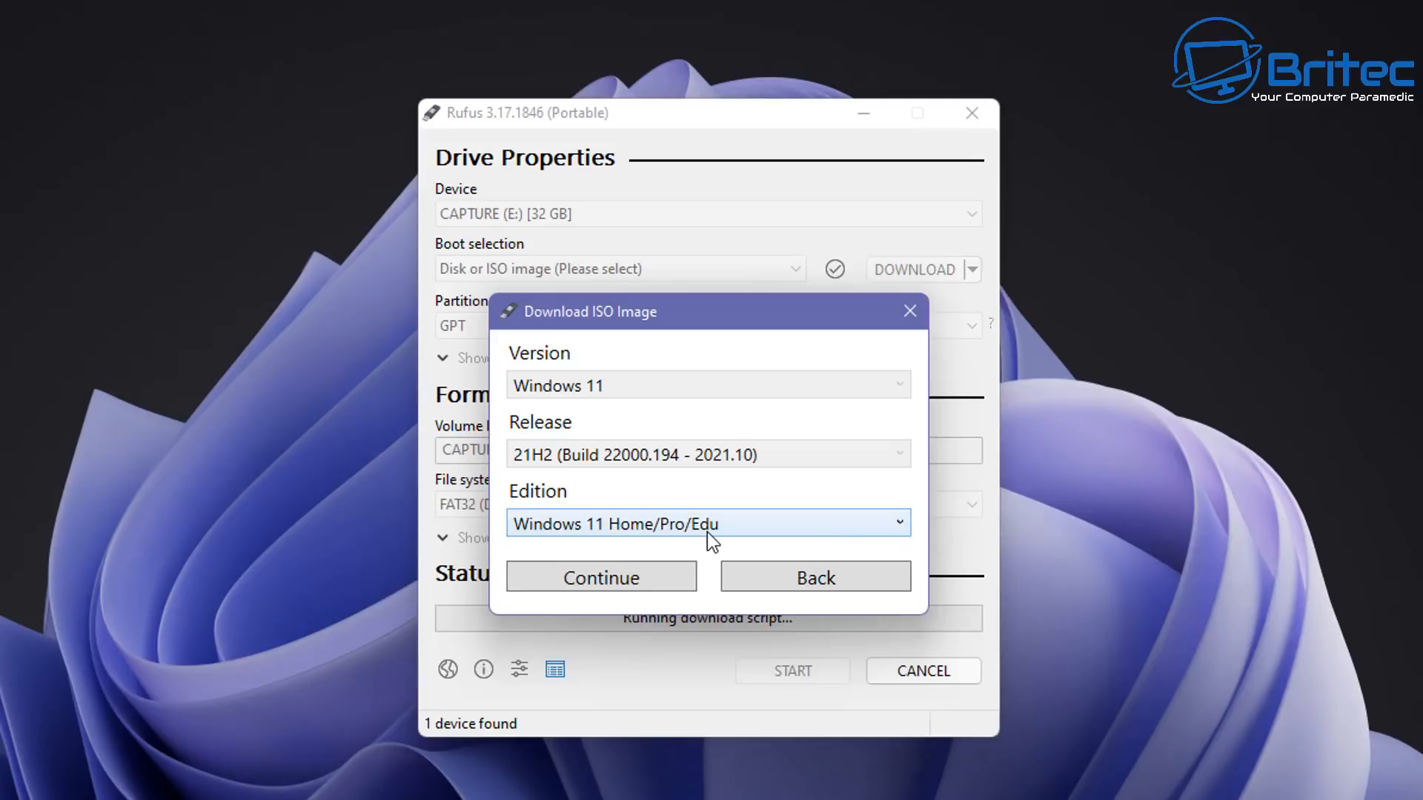
click(613, 580)
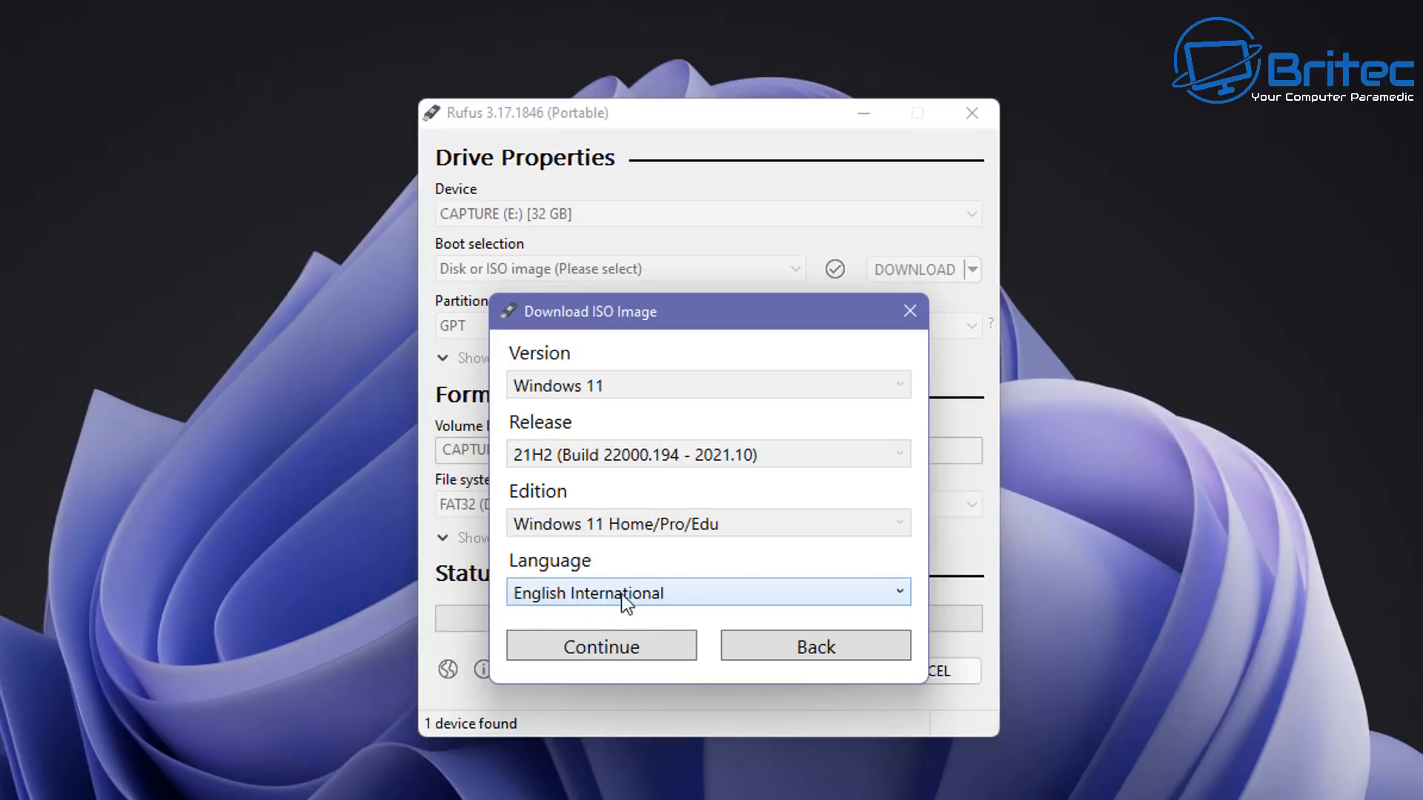
click(900, 597)
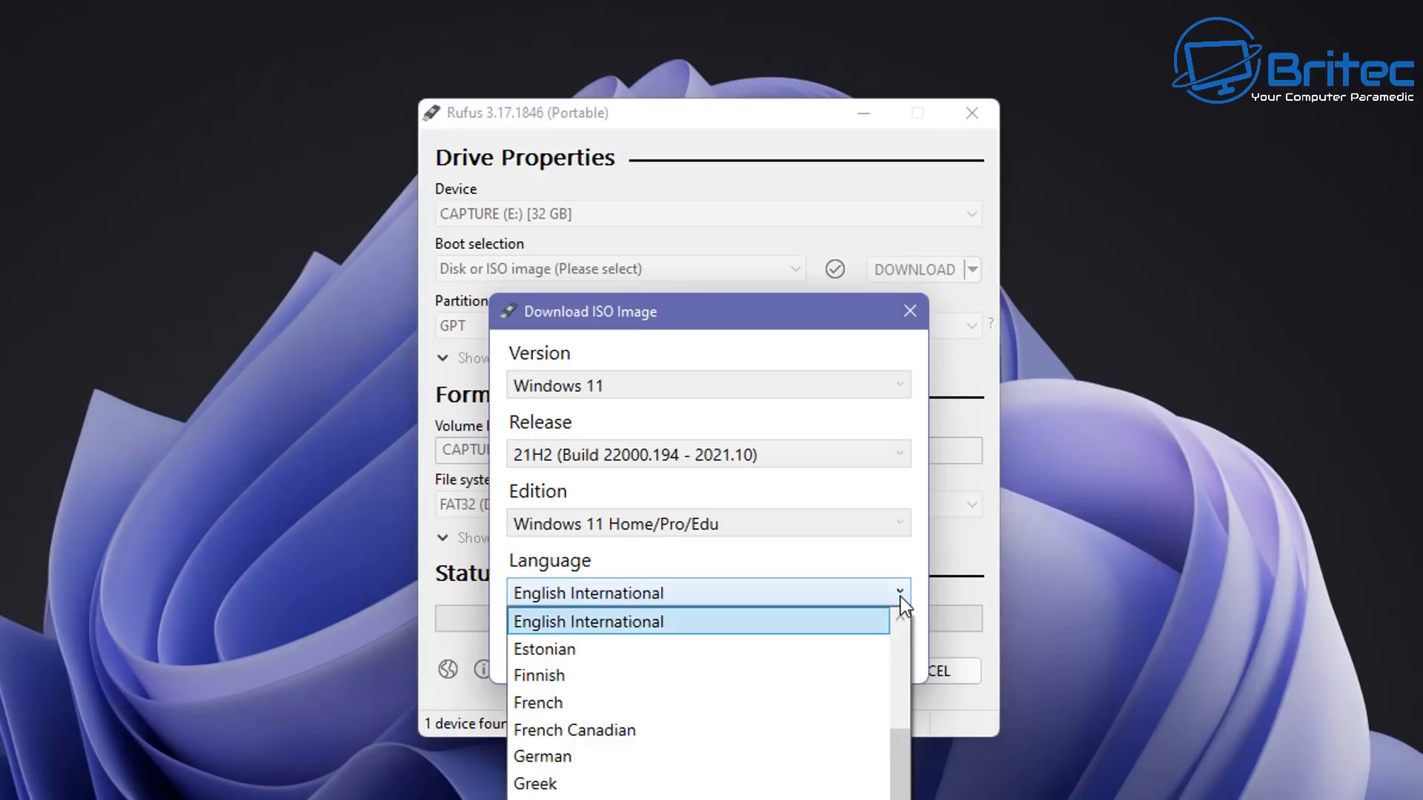
click(901, 598)
click(597, 648)
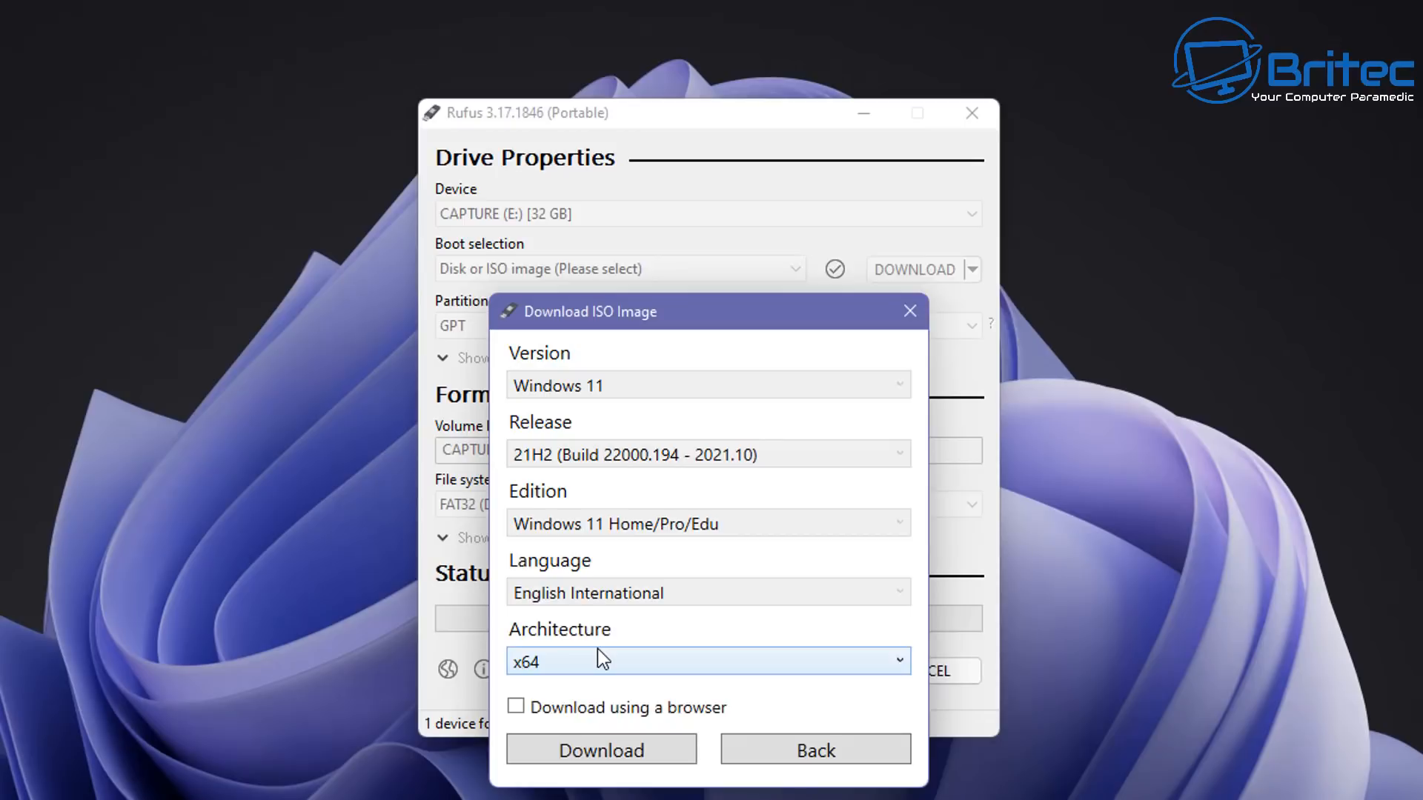
Choose the x64 architecture and begin downloading the image.
click(891, 662)
click(712, 676)
click(573, 754)
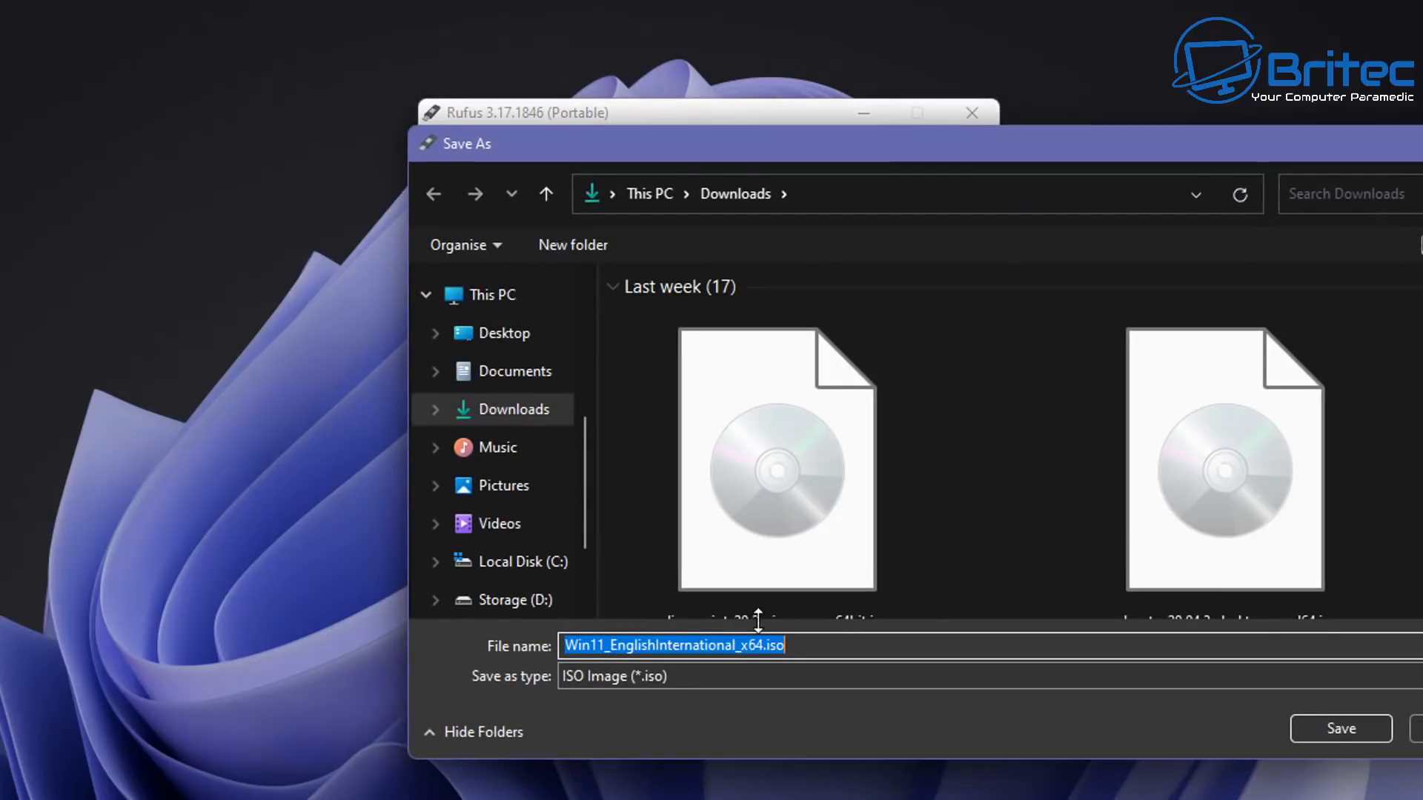
Save the ISO as Win11_EnglishInternational_x64.iso in the Downloads folder.
mouse_move(884, 145)
mouse_down()
mouse_move(820, 150)
mouse_move(675, 120)
mouse_up()
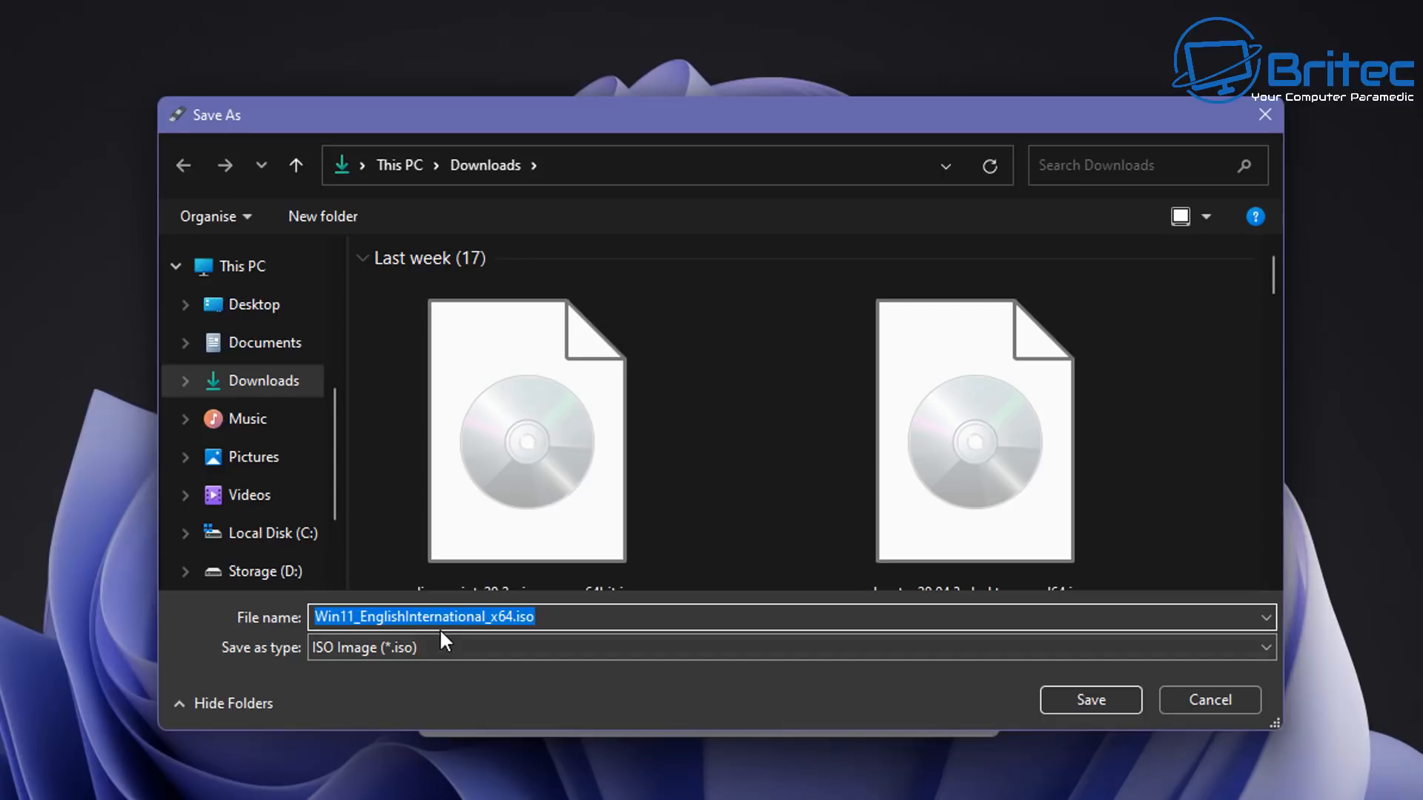
click(1077, 702)
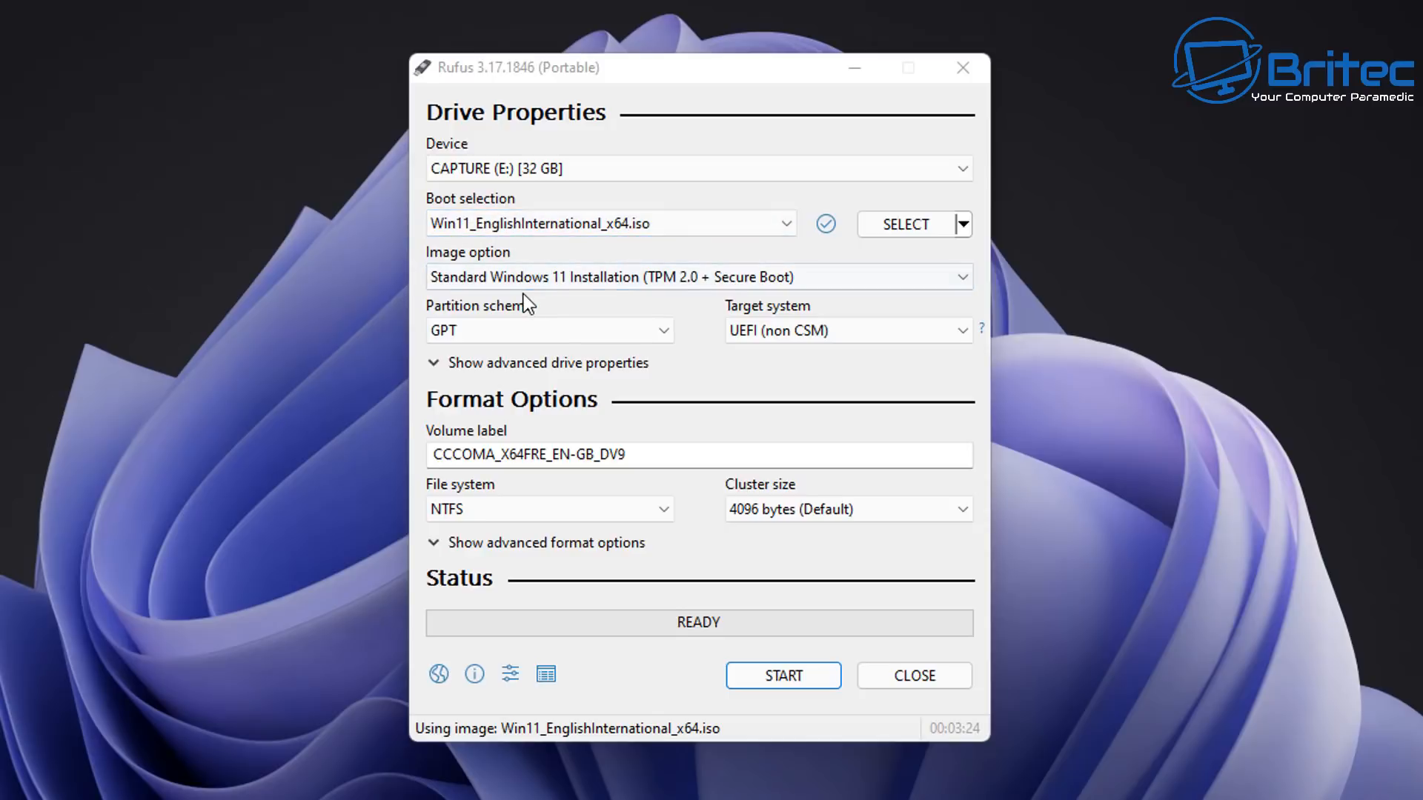
mouse_move(699, 277)
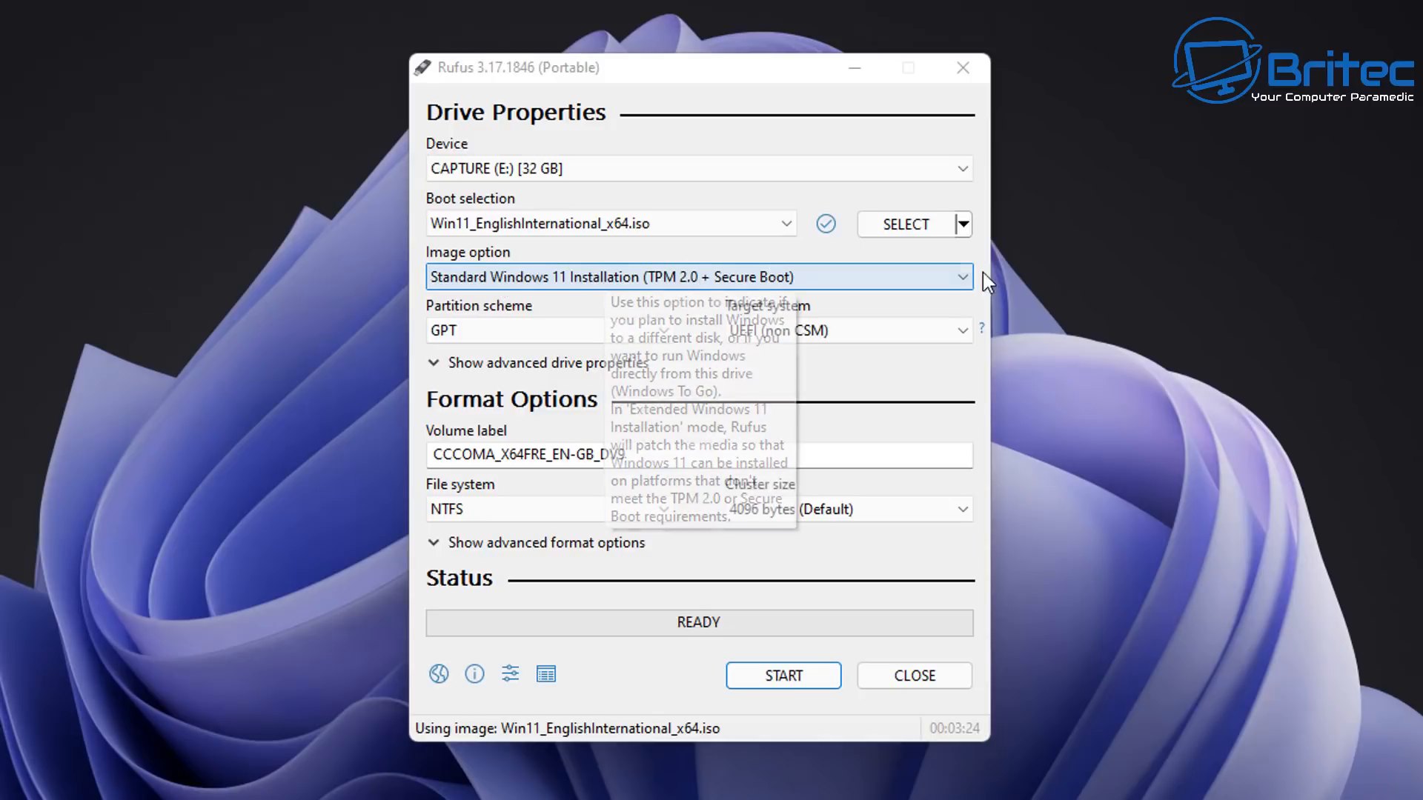
Select the Extended Windows 11 Installation (no TPM / no Secure Boot) image option.
click(963, 277)
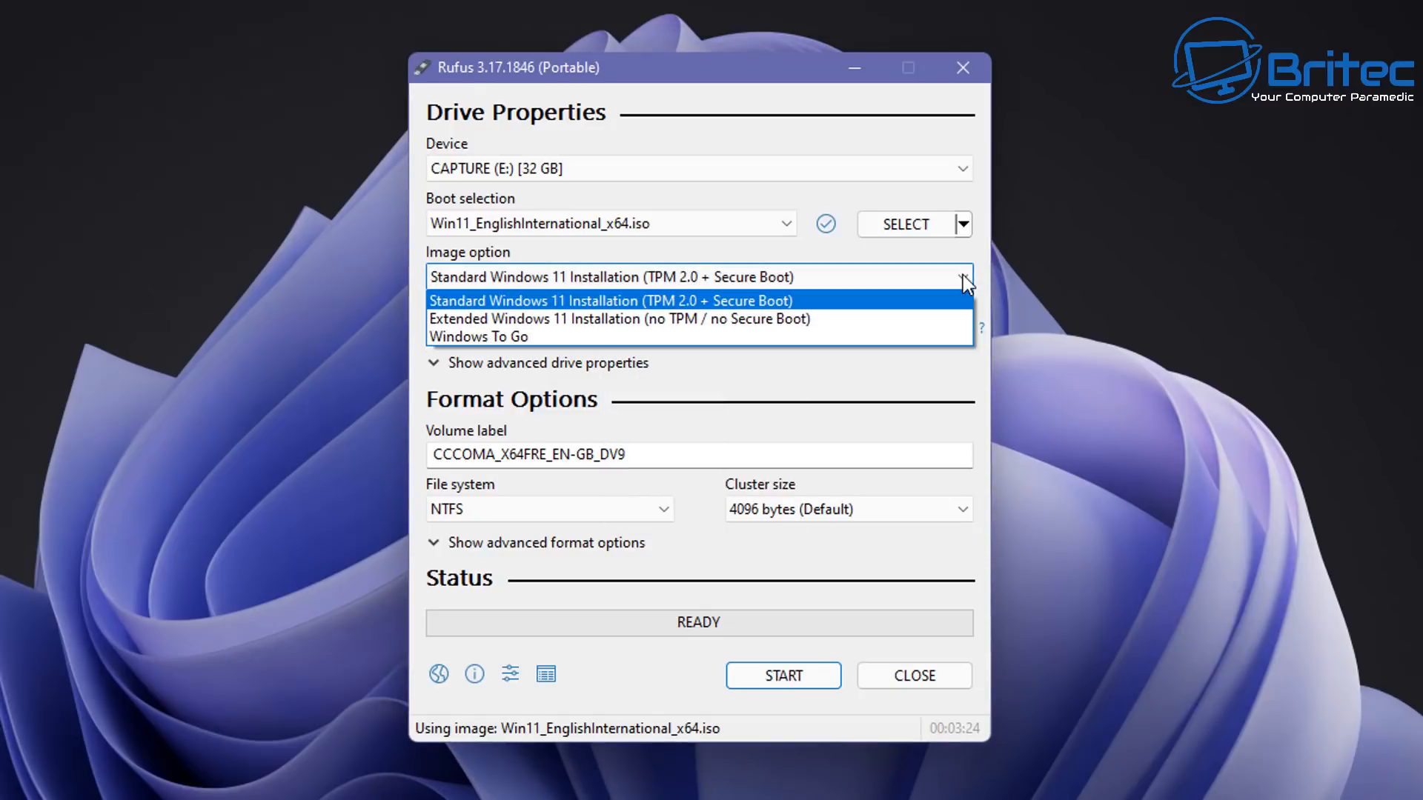
click(779, 317)
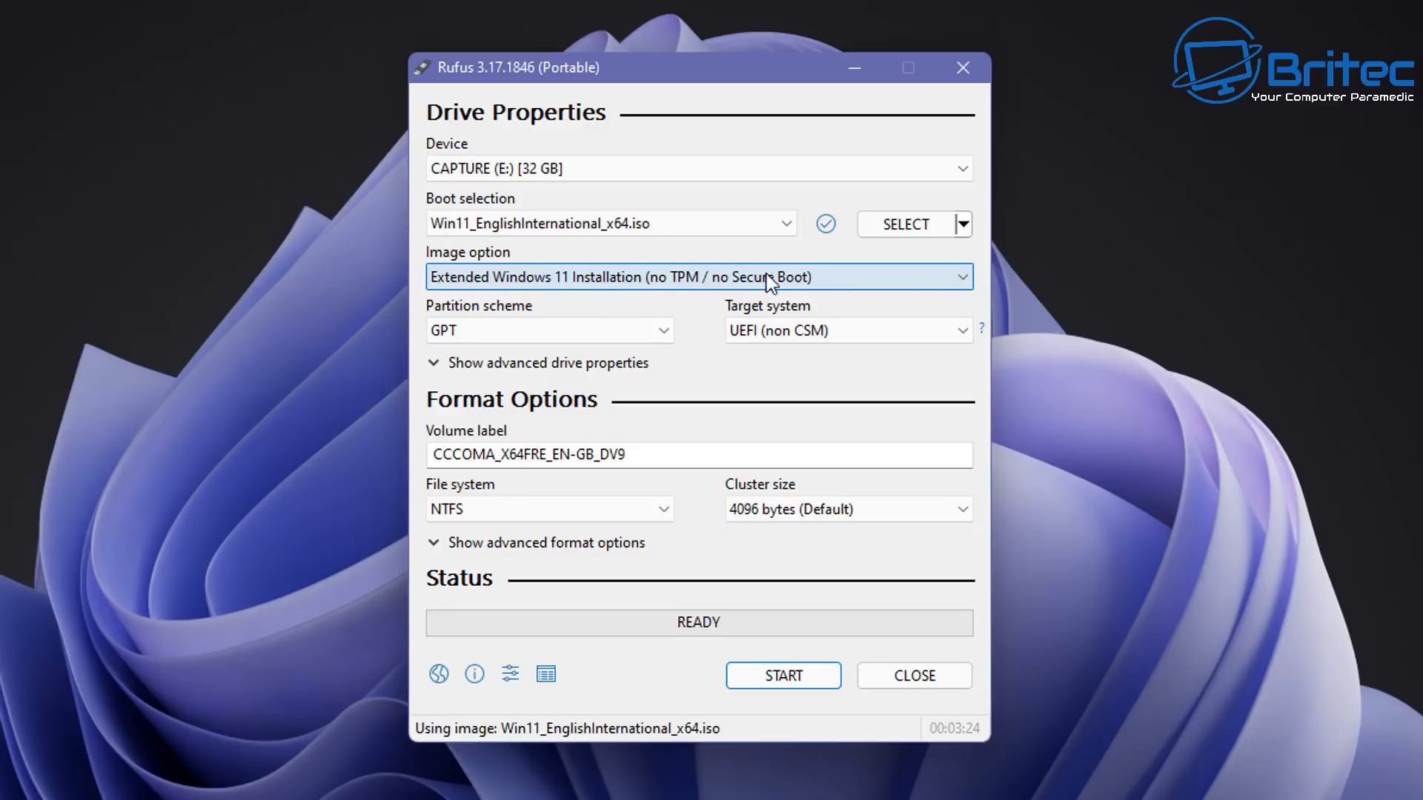
click(453, 307)
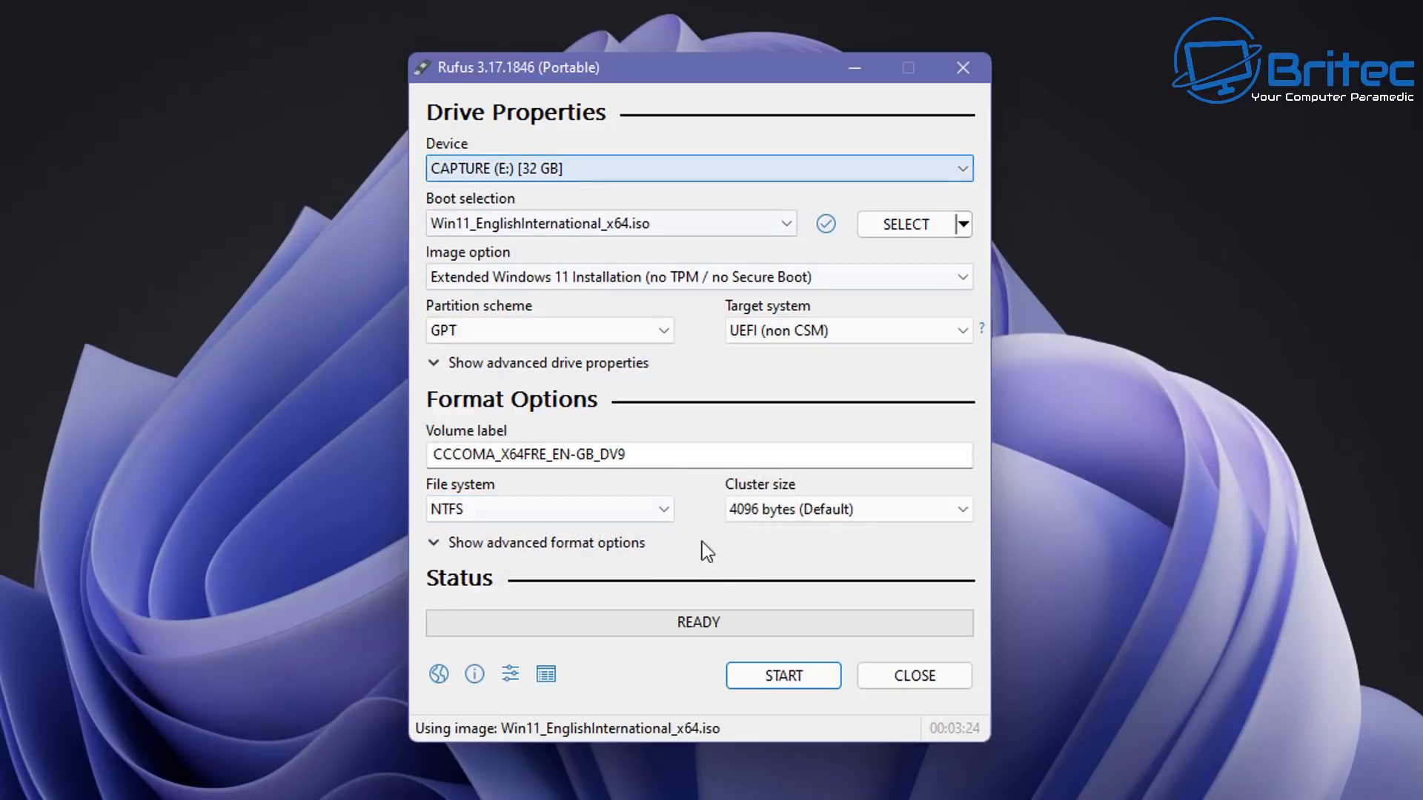
Start writing the installer and accept erasing all data on the CAPTURE drive.
click(798, 681)
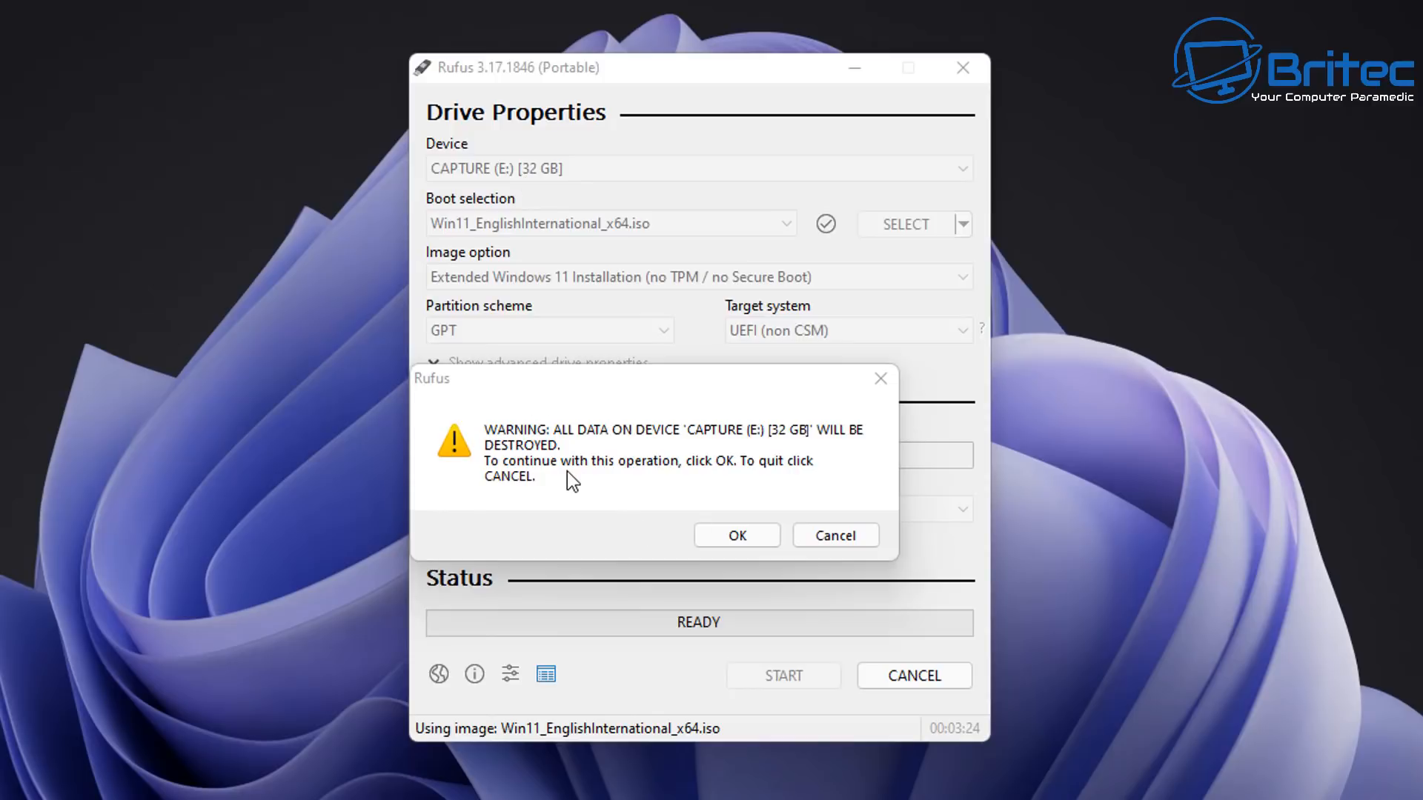
click(729, 536)
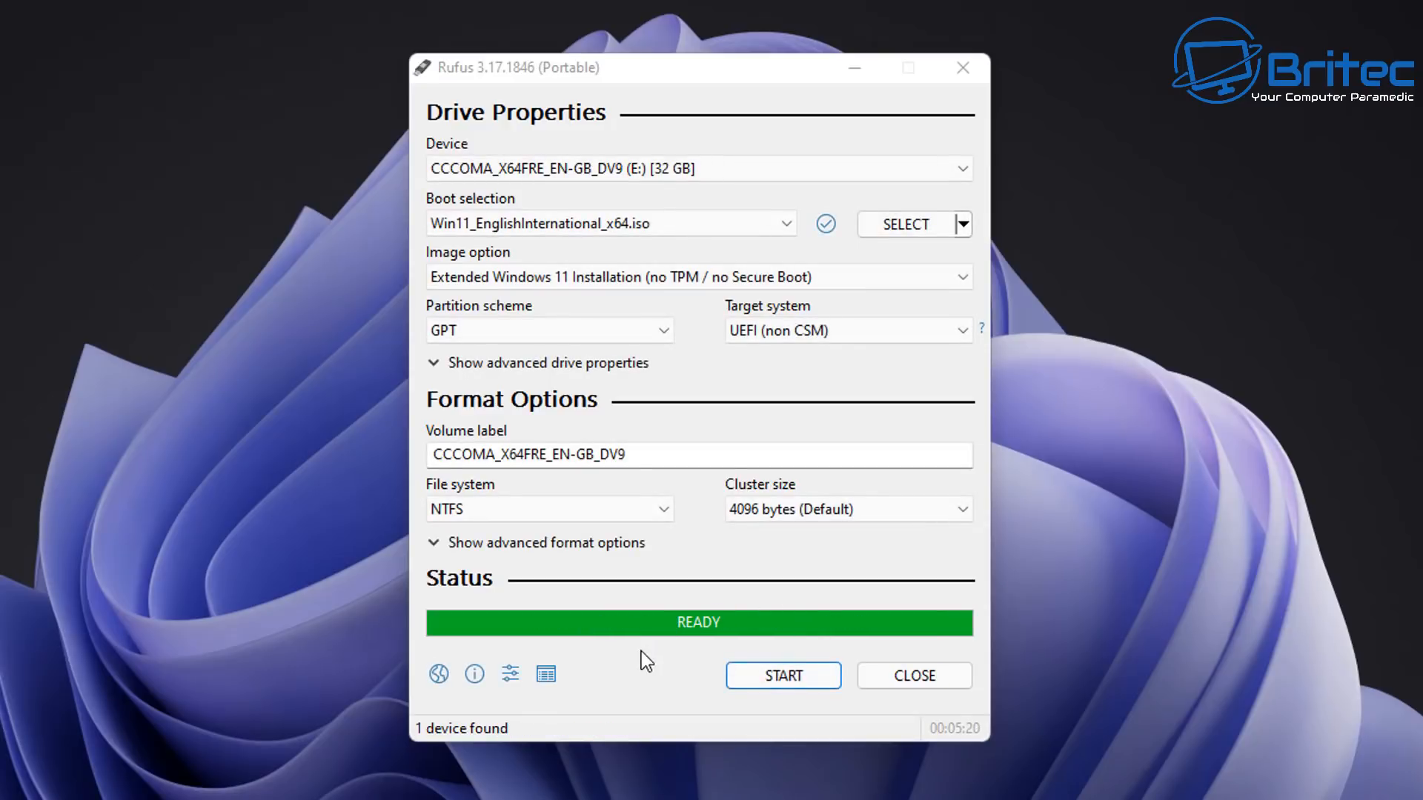
Close Rufus now that the drive reports READY.
click(924, 677)
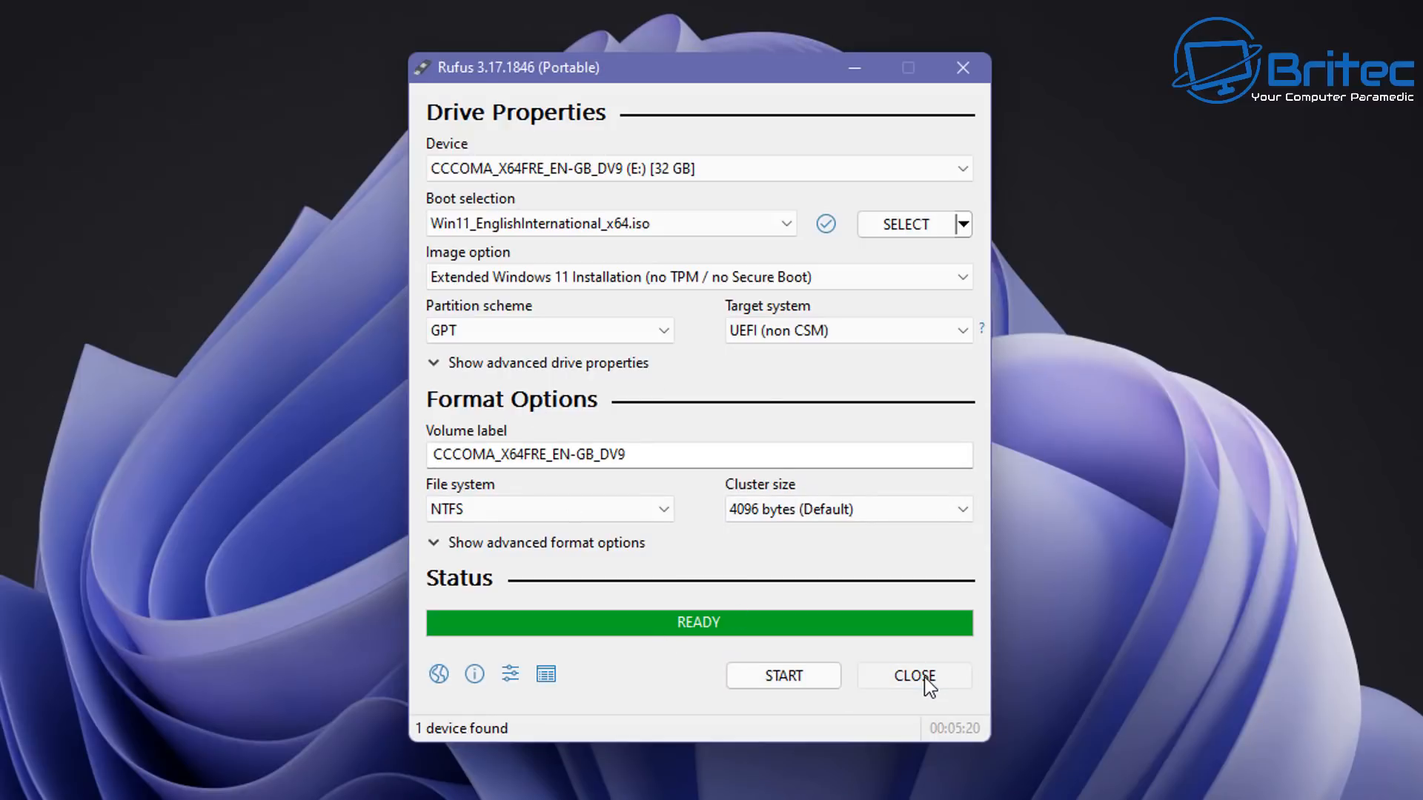